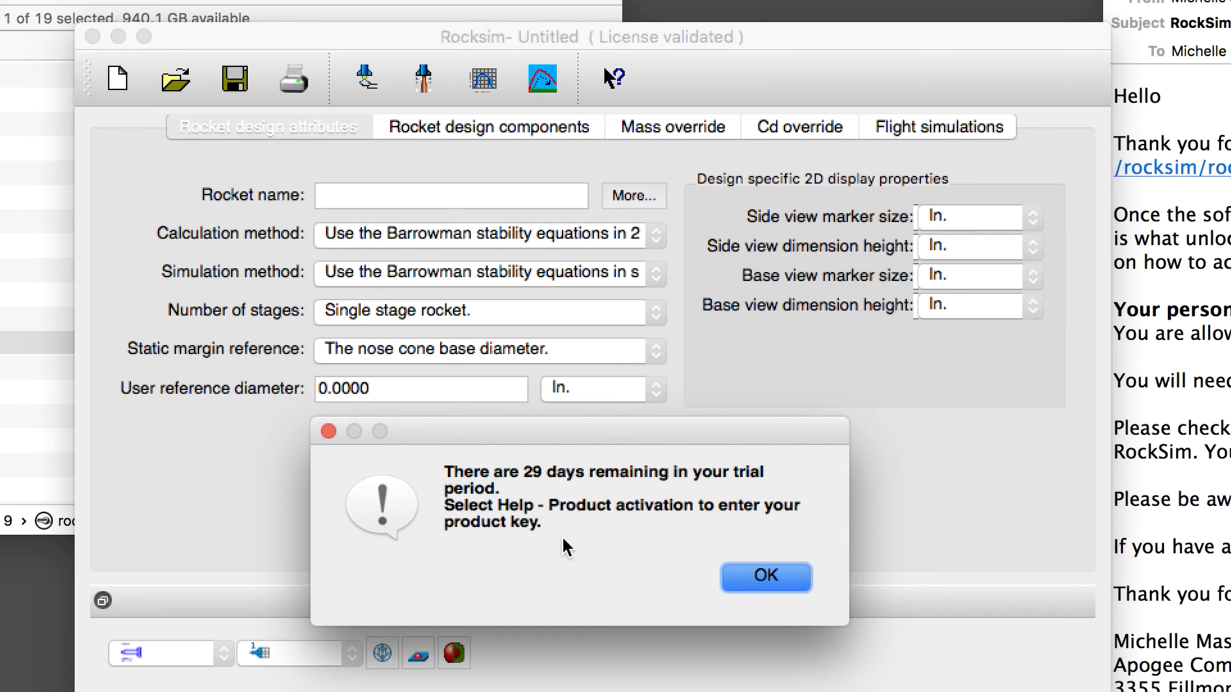
Step: Dismiss the trial period notice and open the product activation window
left_click(783, 582)
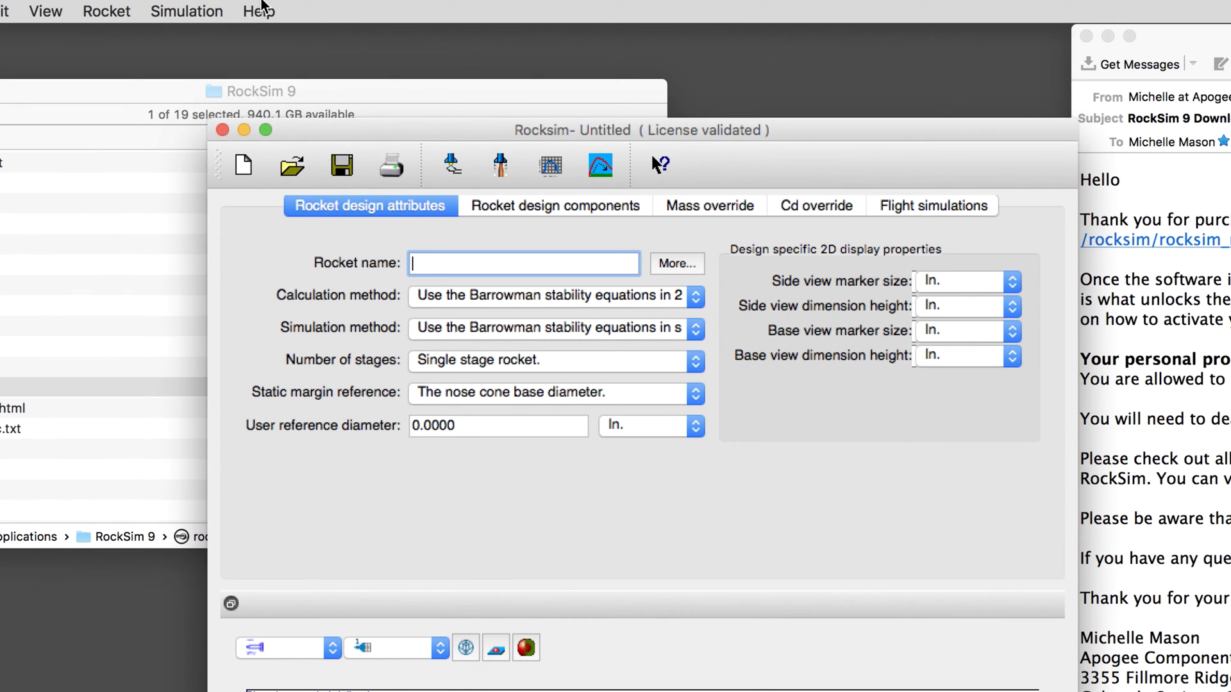
left_click(257, 9)
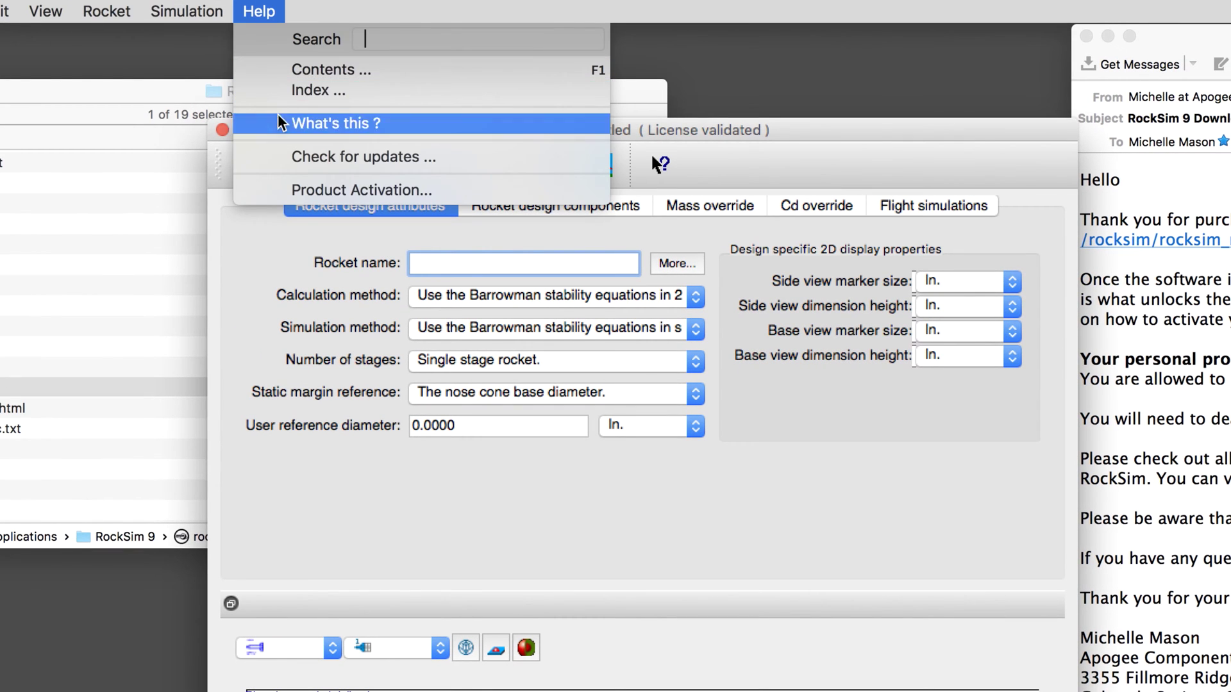
left_click(296, 191)
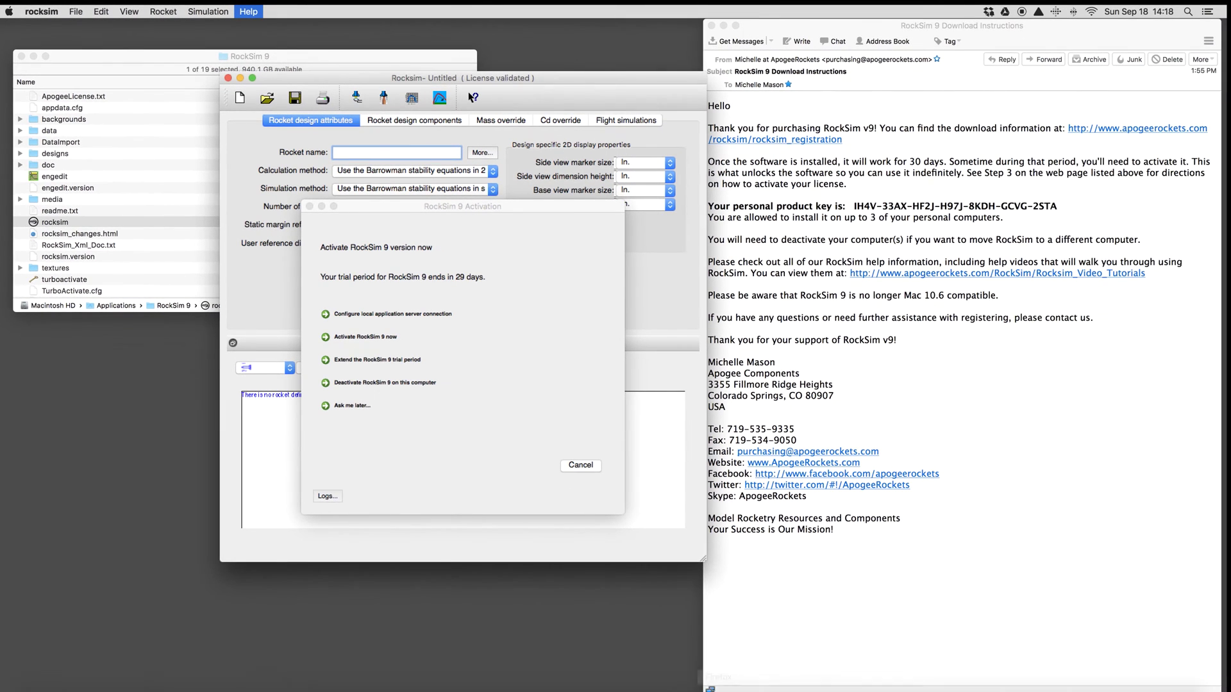
Step: Bring the running turboactivate window in front of the main RockSim window
mouse_move(679, 689)
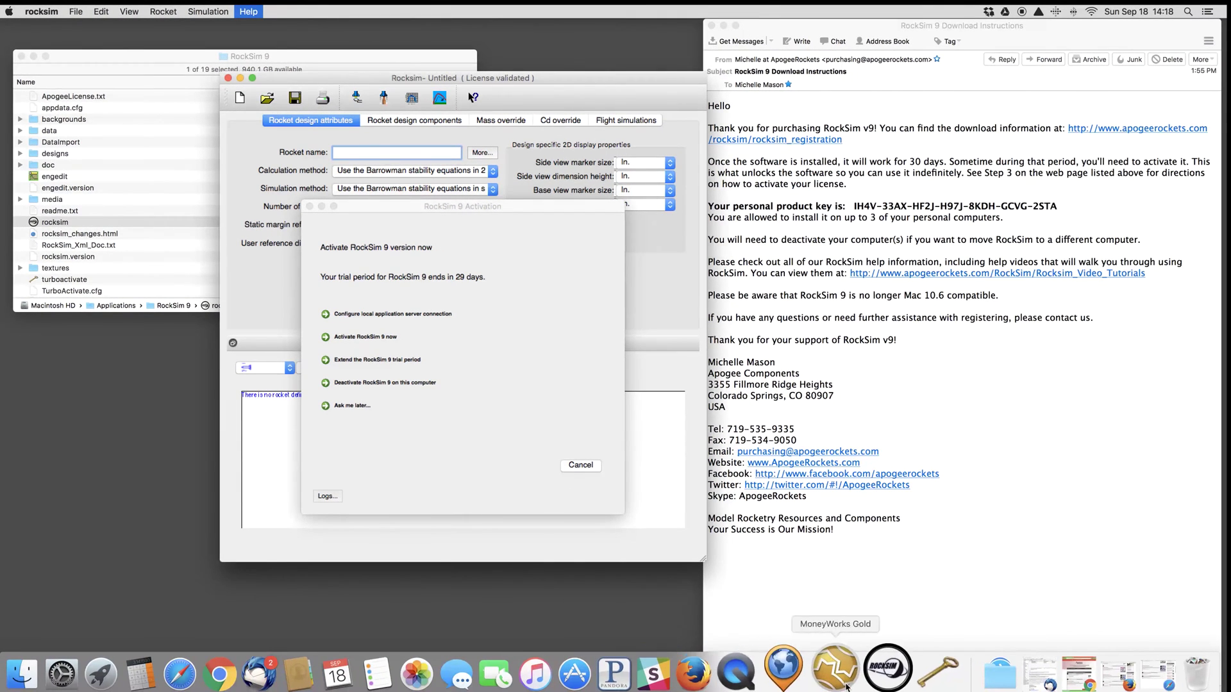
left_click(921, 684)
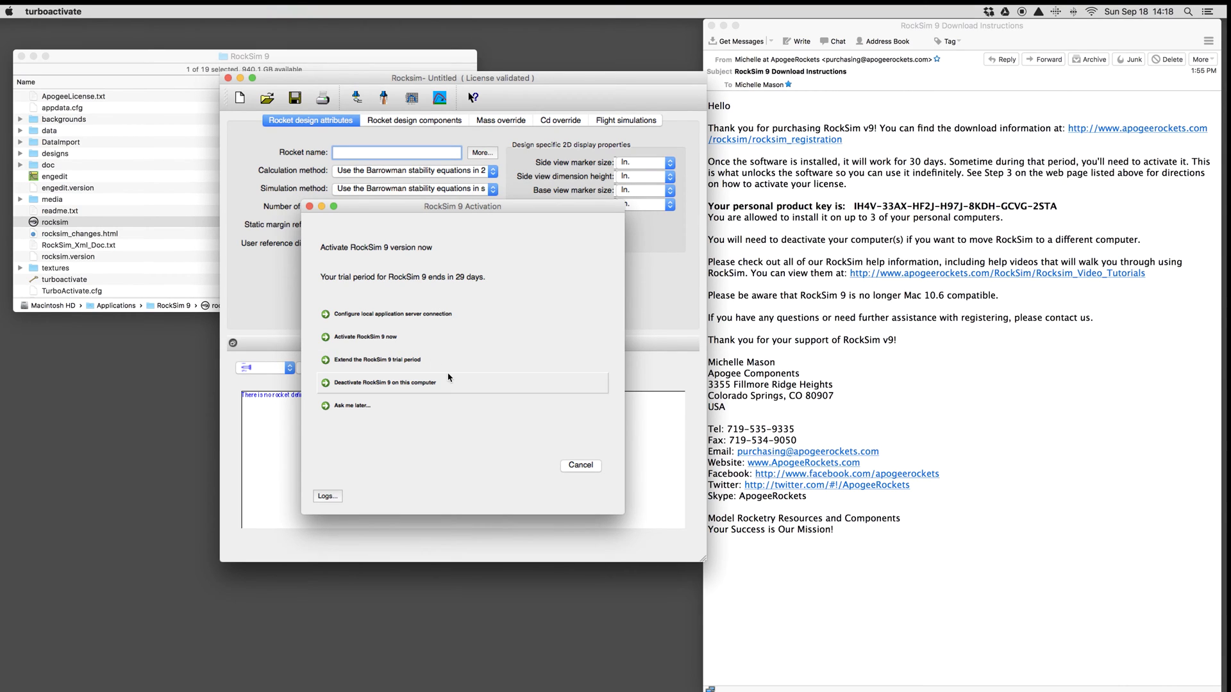
left_click(543, 86)
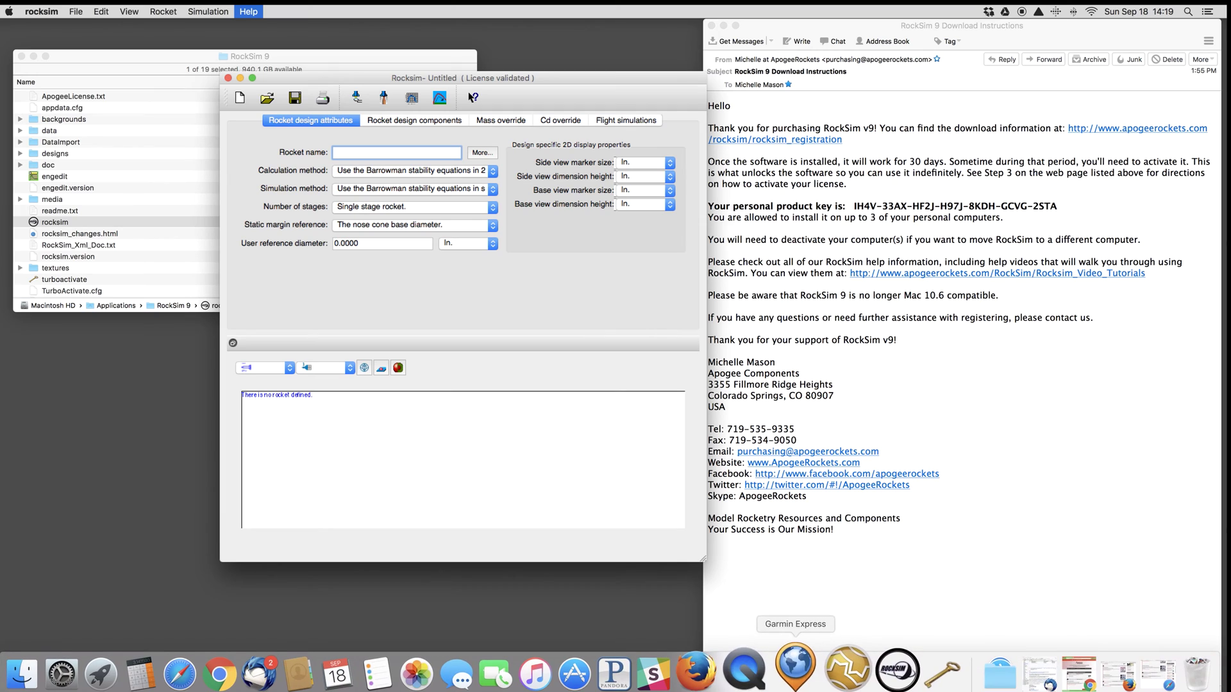
left_click(918, 670)
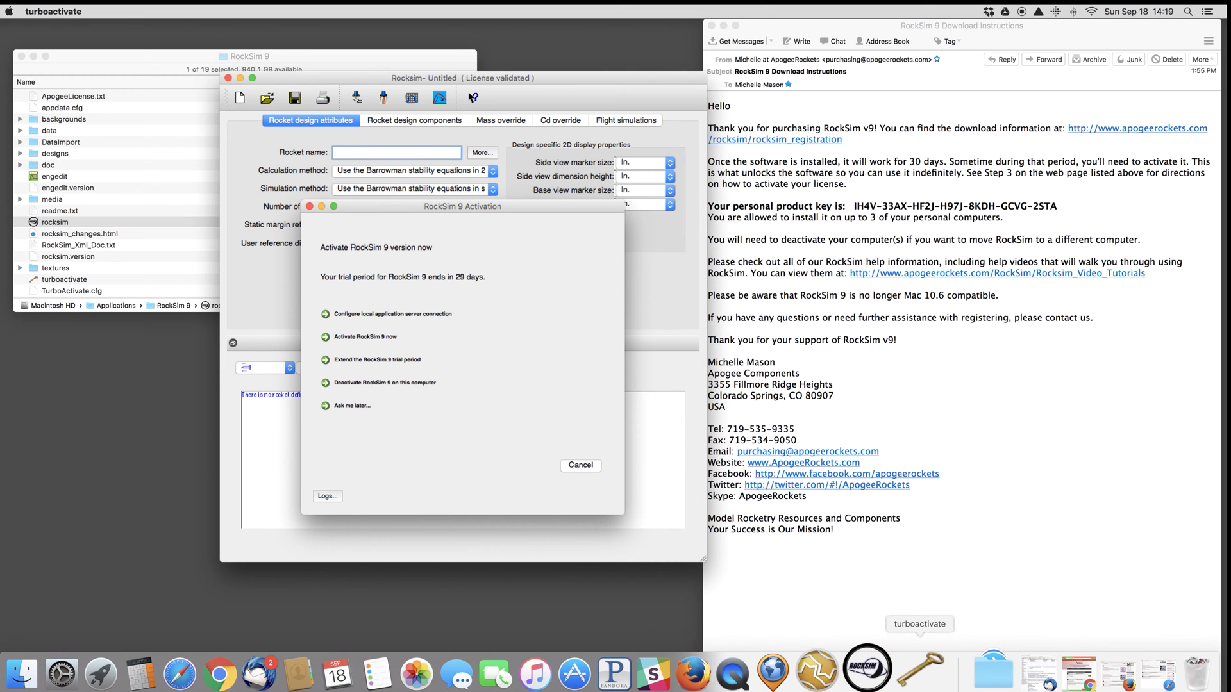
Step: Look for the turboactivate application in the RockSim 9 folder and return to the activation options
left_click(175, 55)
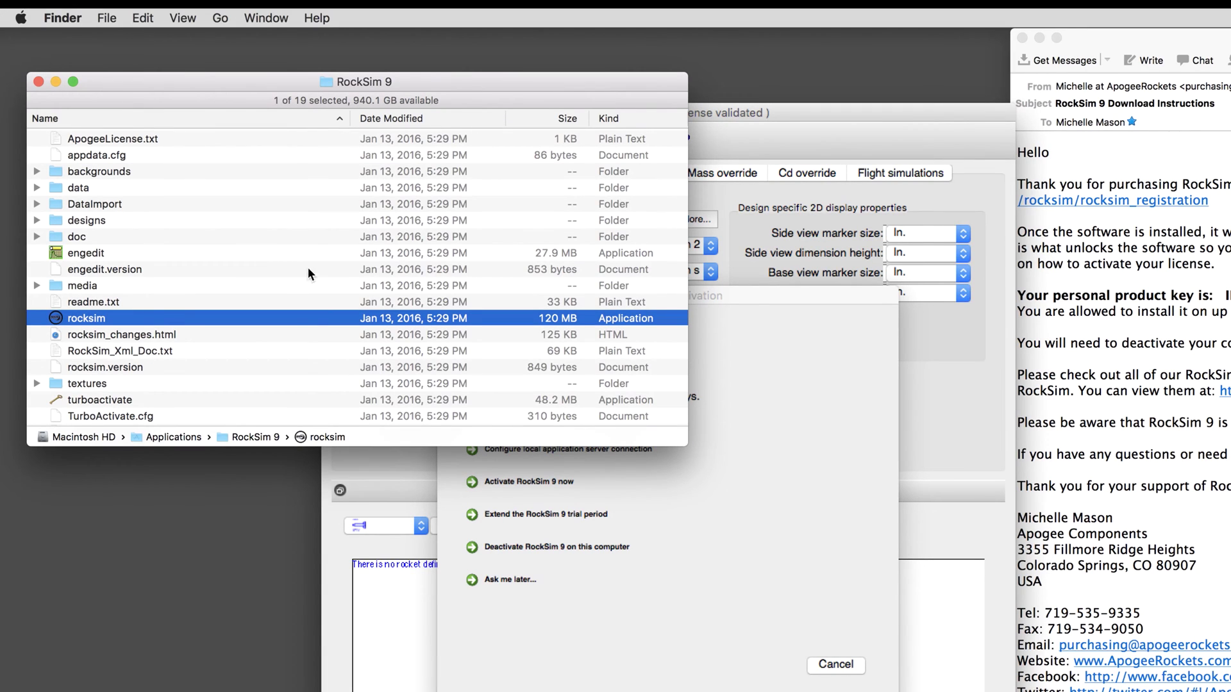
scroll(195, 283, "down", 1)
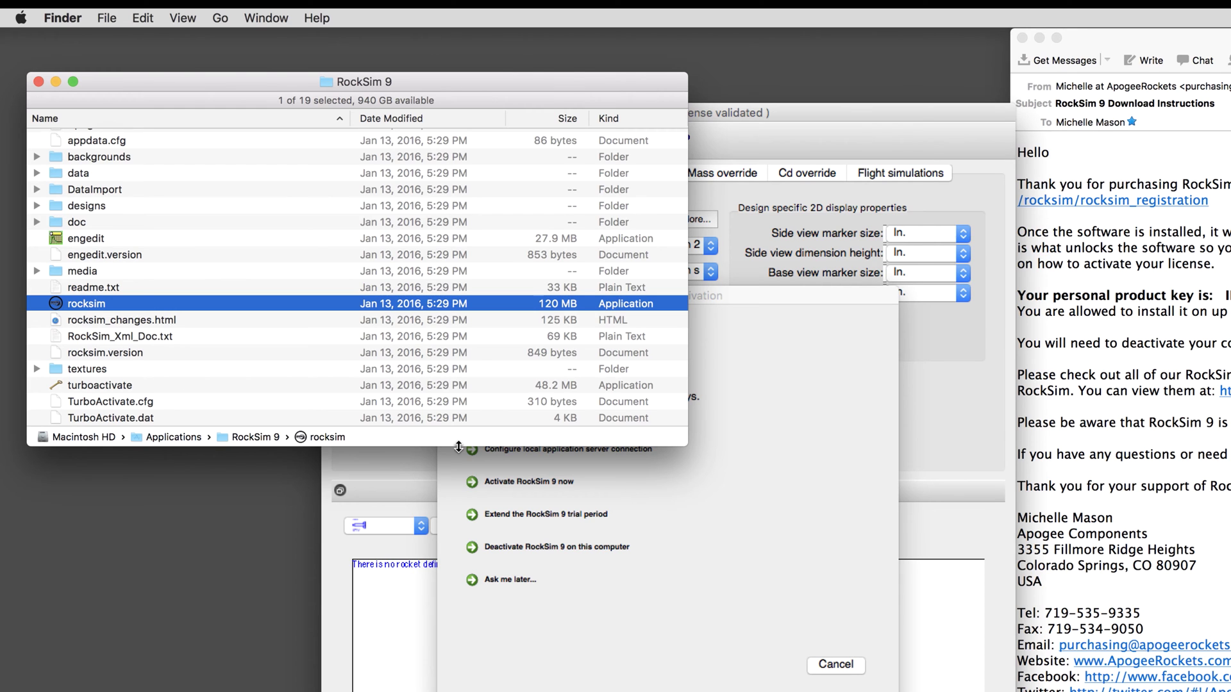
left_click(729, 519)
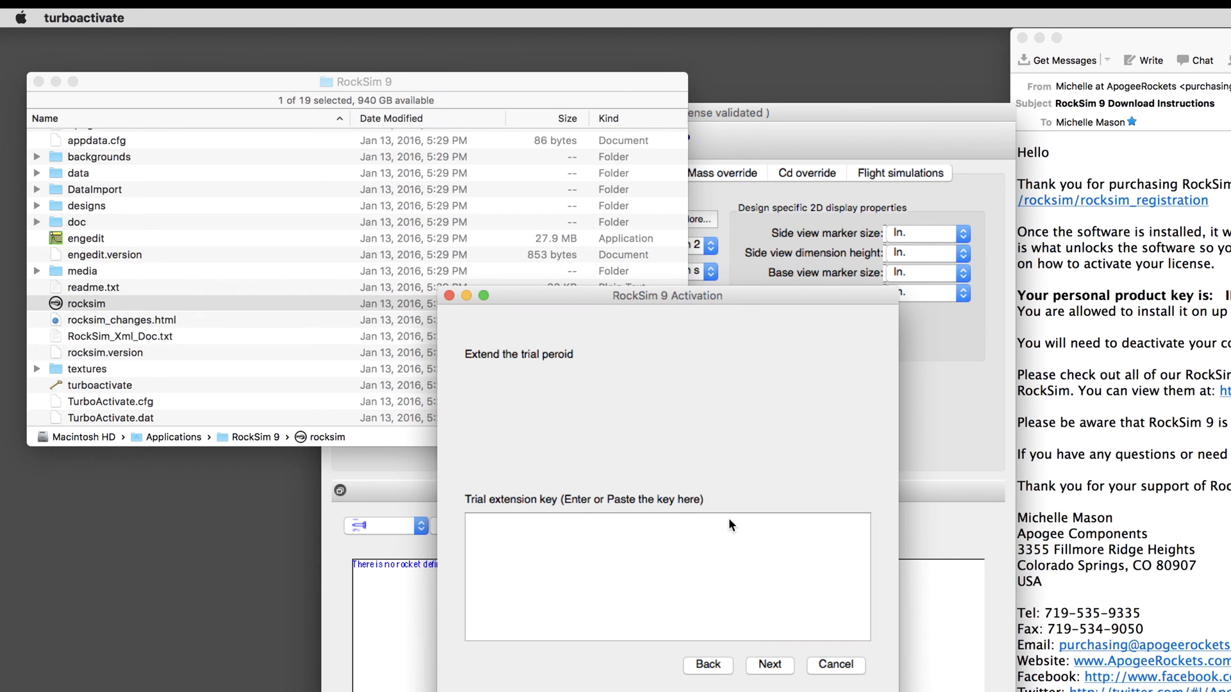
left_click(709, 667)
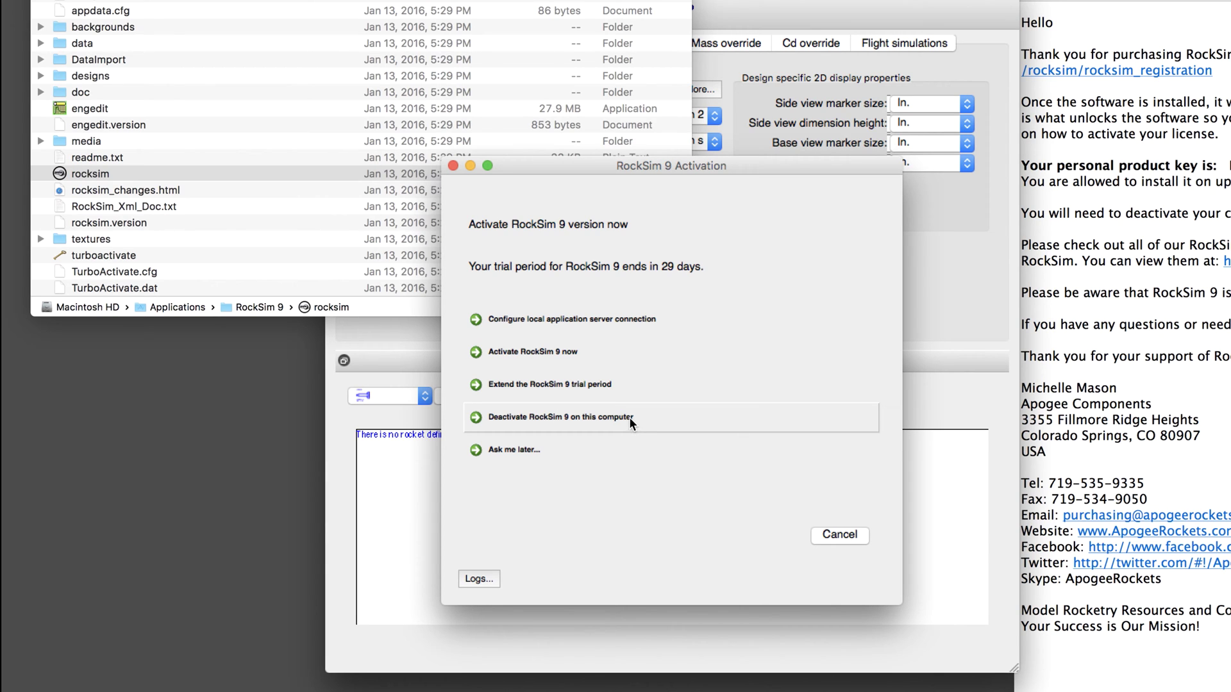
Step: Start activating RockSim 9, copy the personal product key from the download instructions email, and paste it into the product key field
left_click(567, 352)
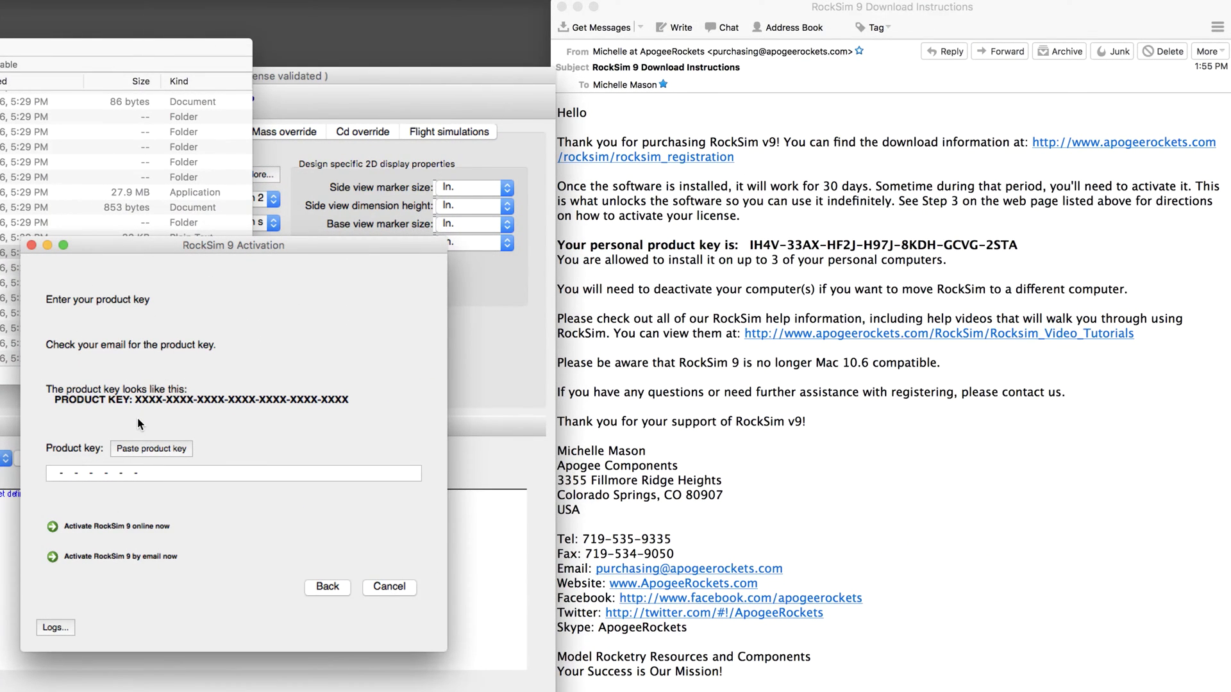
left_click(927, 250)
left_click_drag(1042, 246, 752, 250)
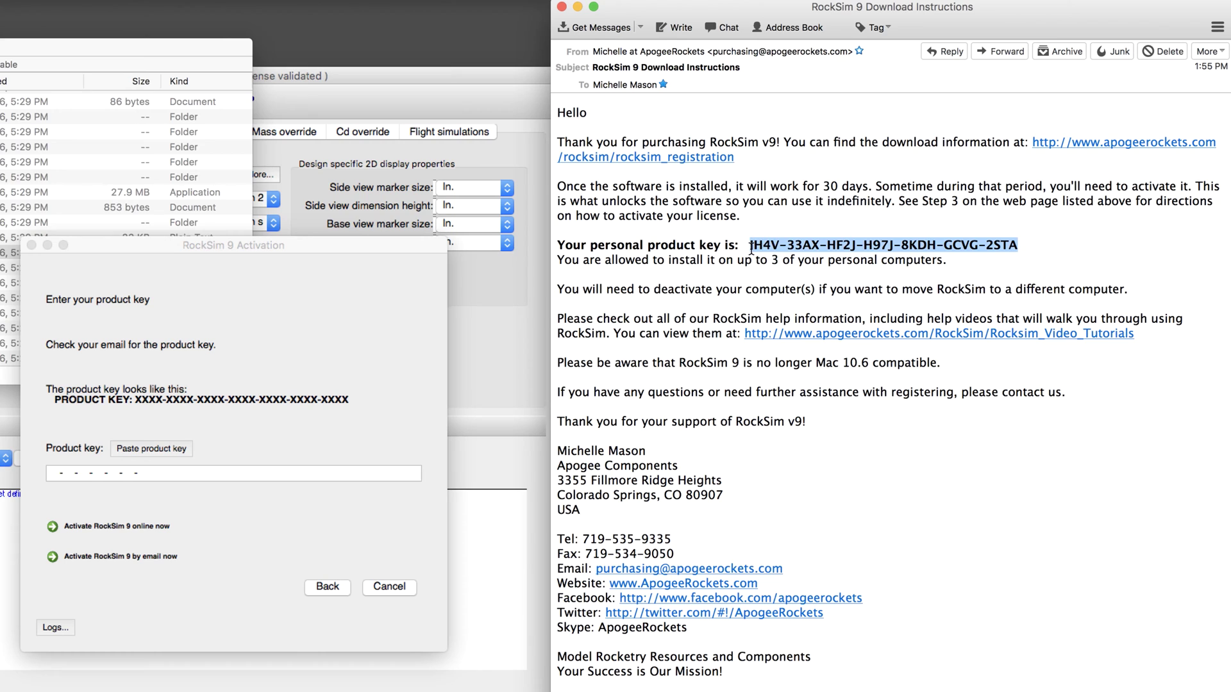
right_click(790, 246)
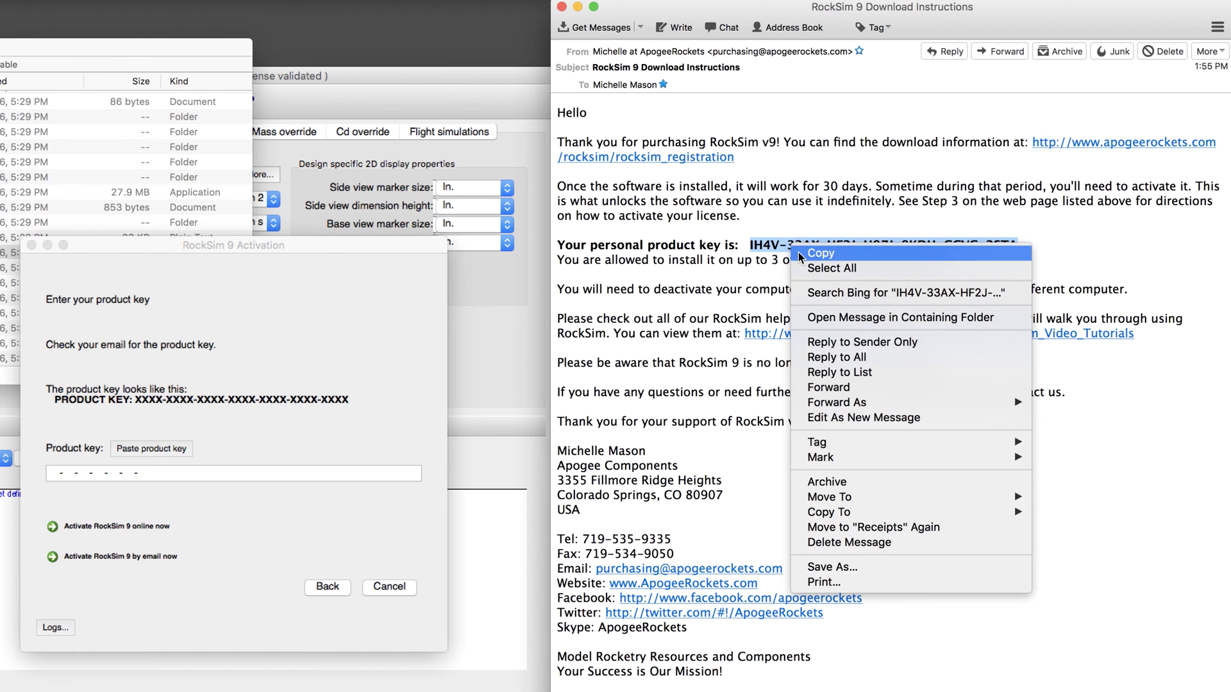
left_click(800, 254)
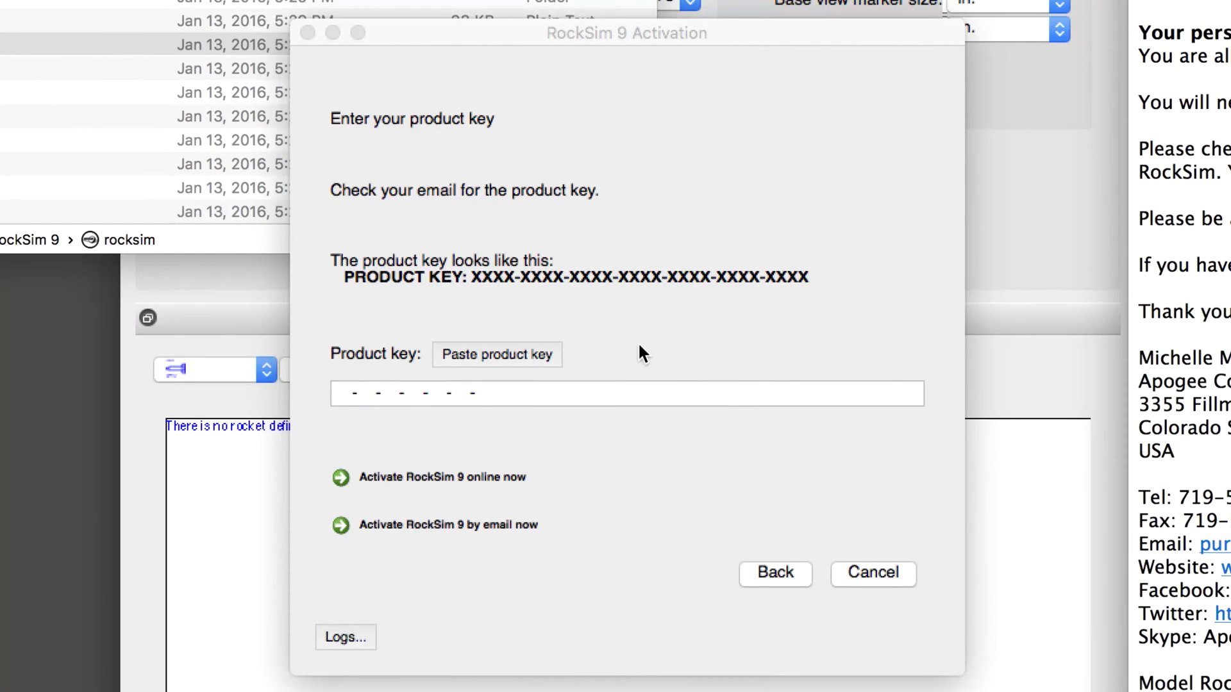
left_click(525, 352)
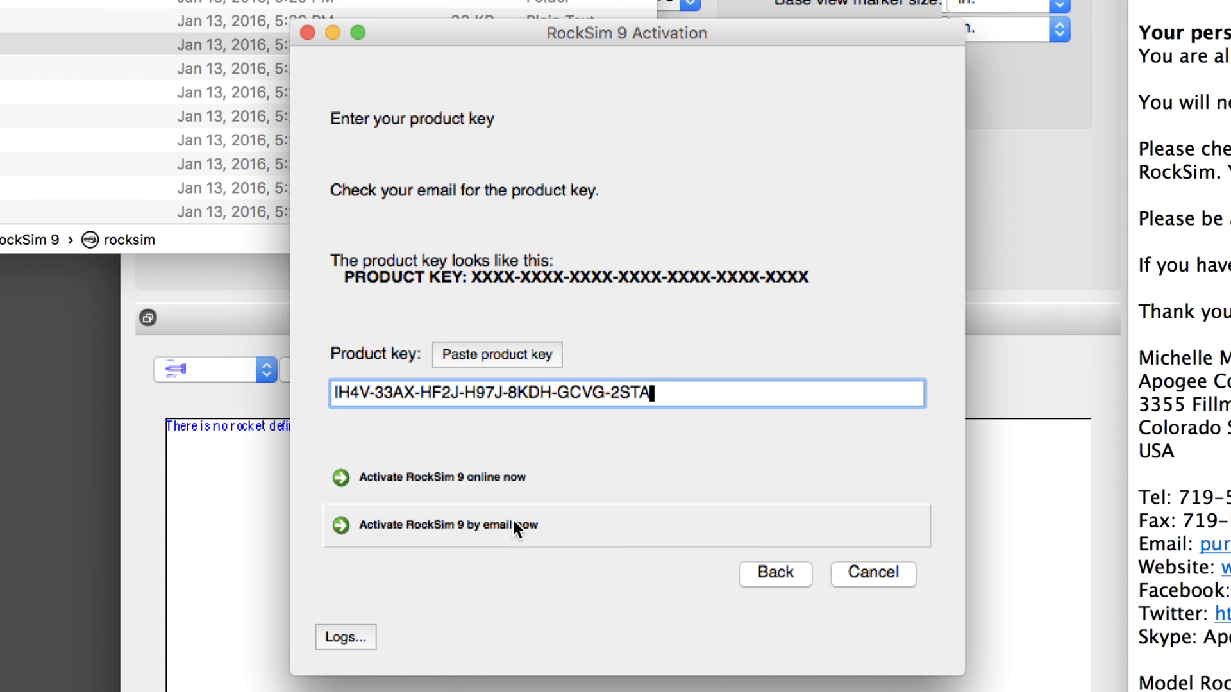
Step: Activate RockSim 9 online and finish the activation
left_click(455, 480)
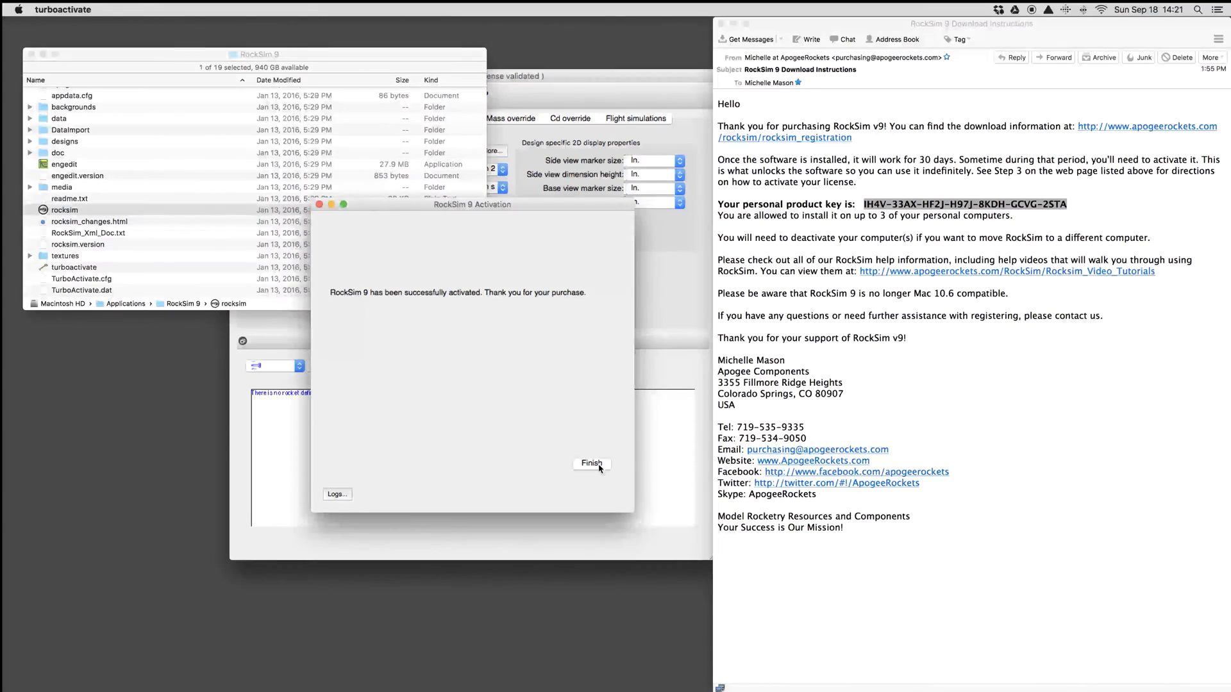
left_click(395, 605)
left_click(618, 307)
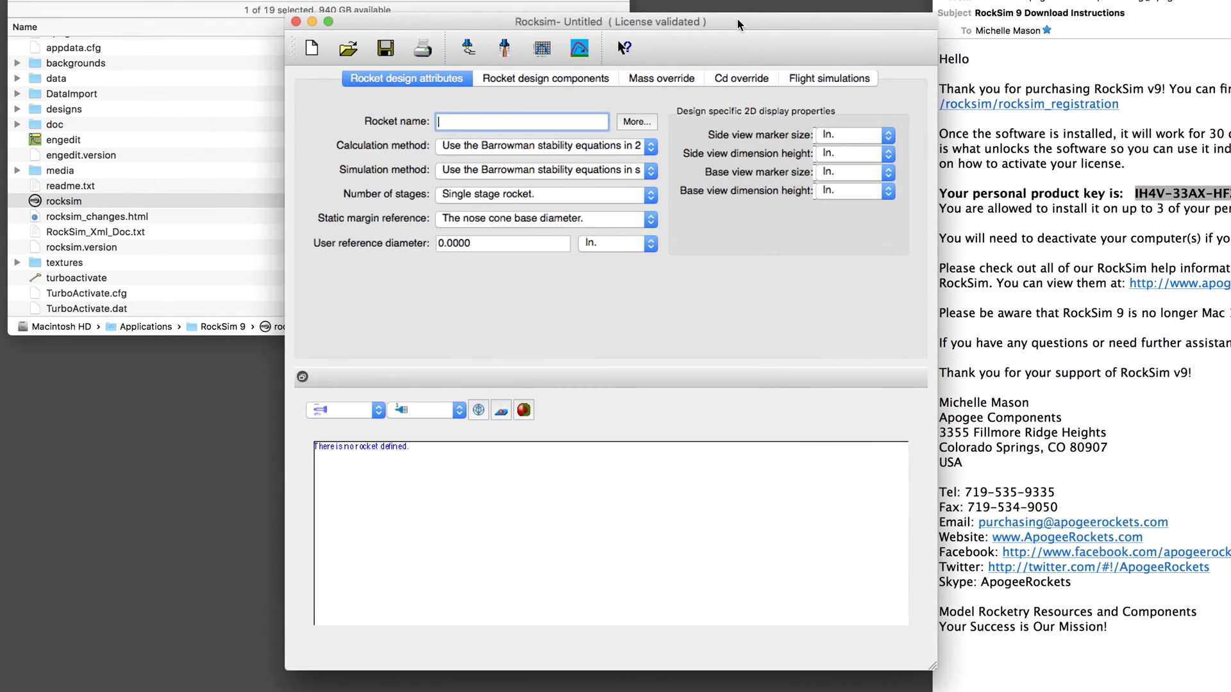
Step: Reopen product activation, deactivate RockSim 9 on this computer, and finish the deactivation
left_click_drag(737, 24, 697, 45)
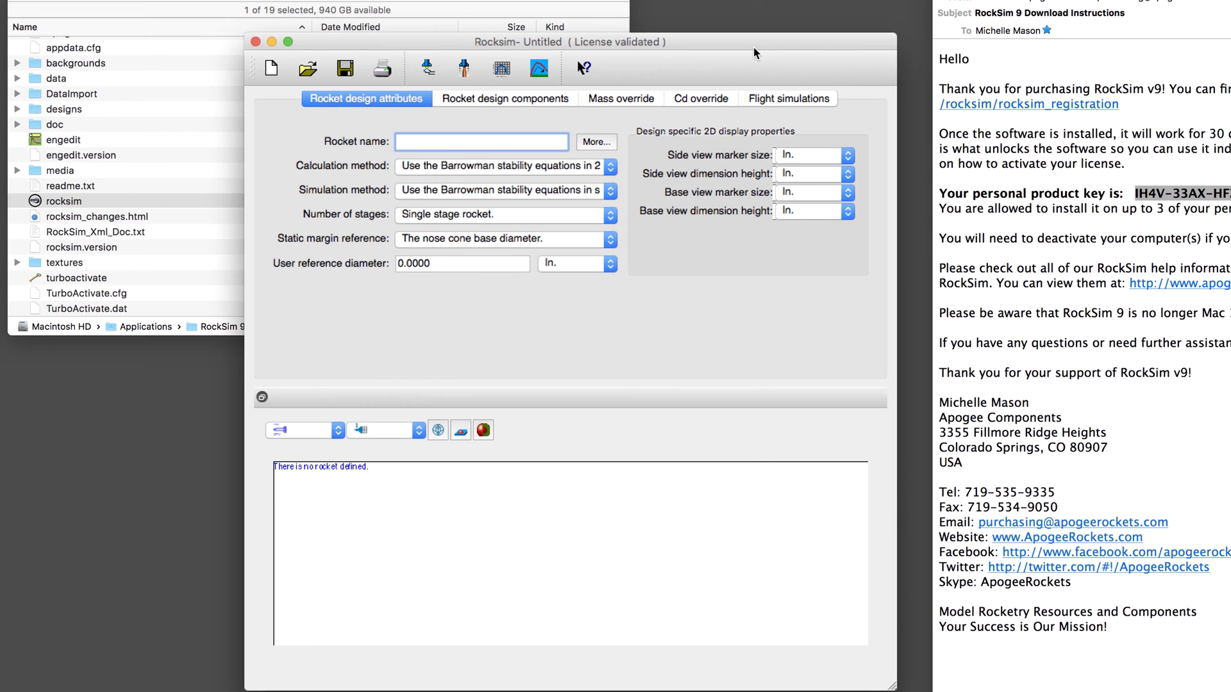
left_click_drag(752, 48, 715, 48)
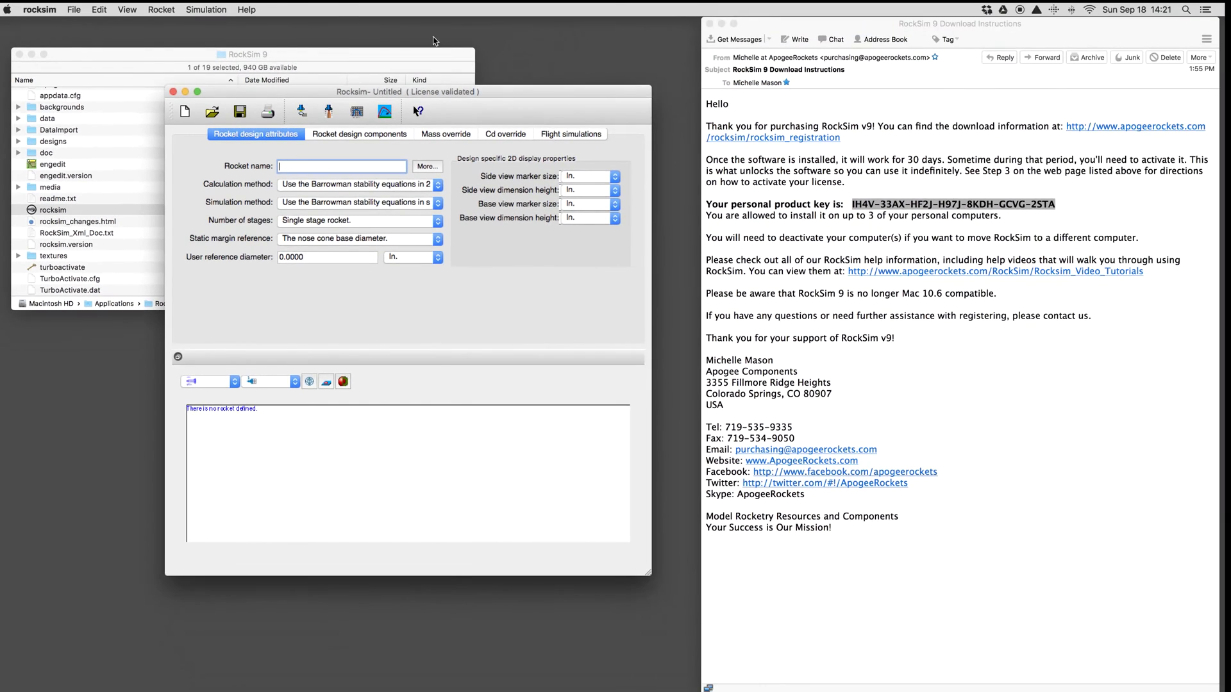
left_click(247, 9)
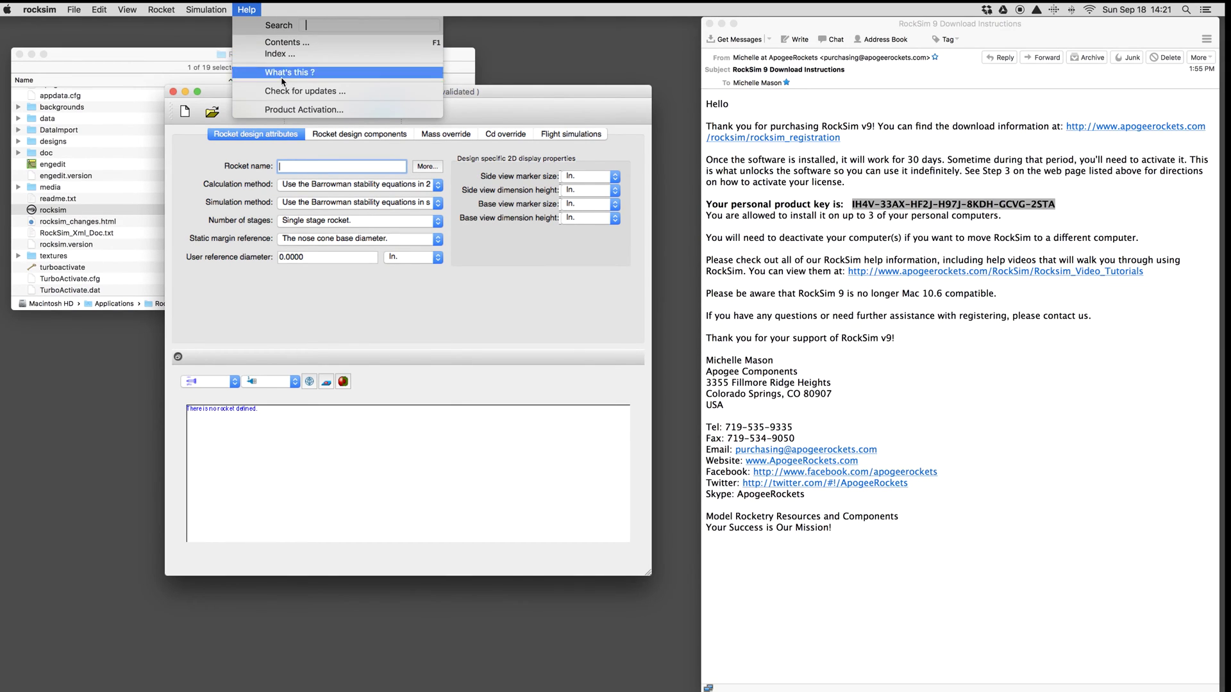
left_click(300, 111)
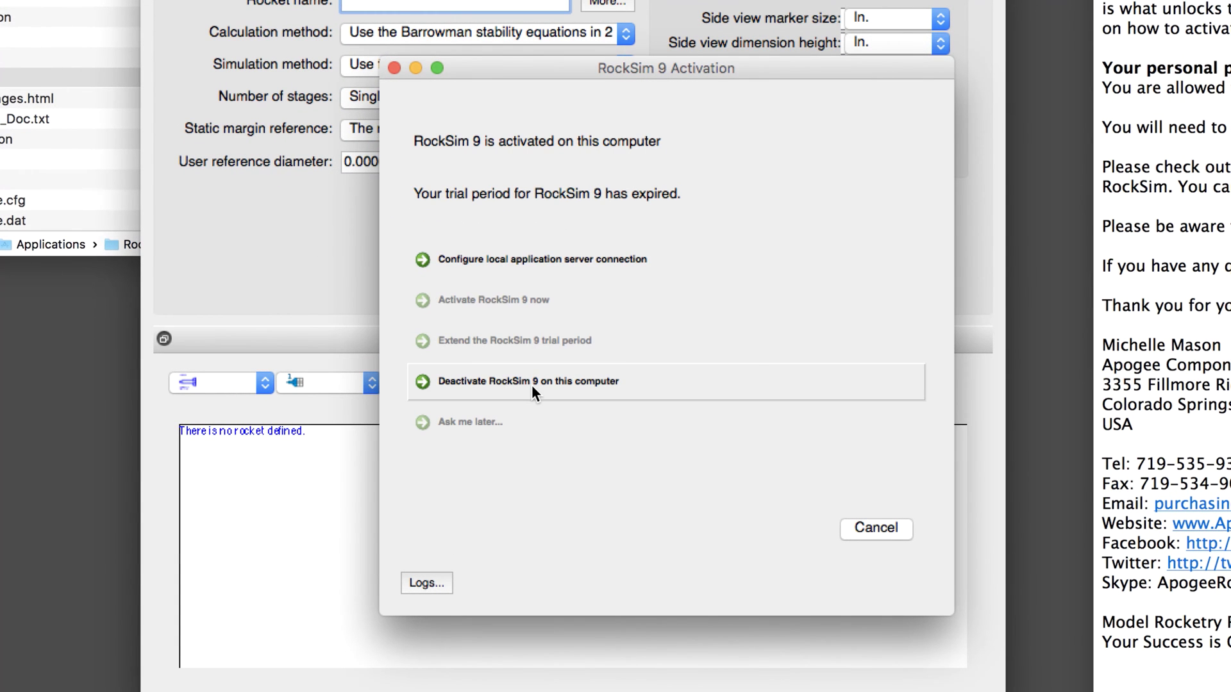
left_click(533, 387)
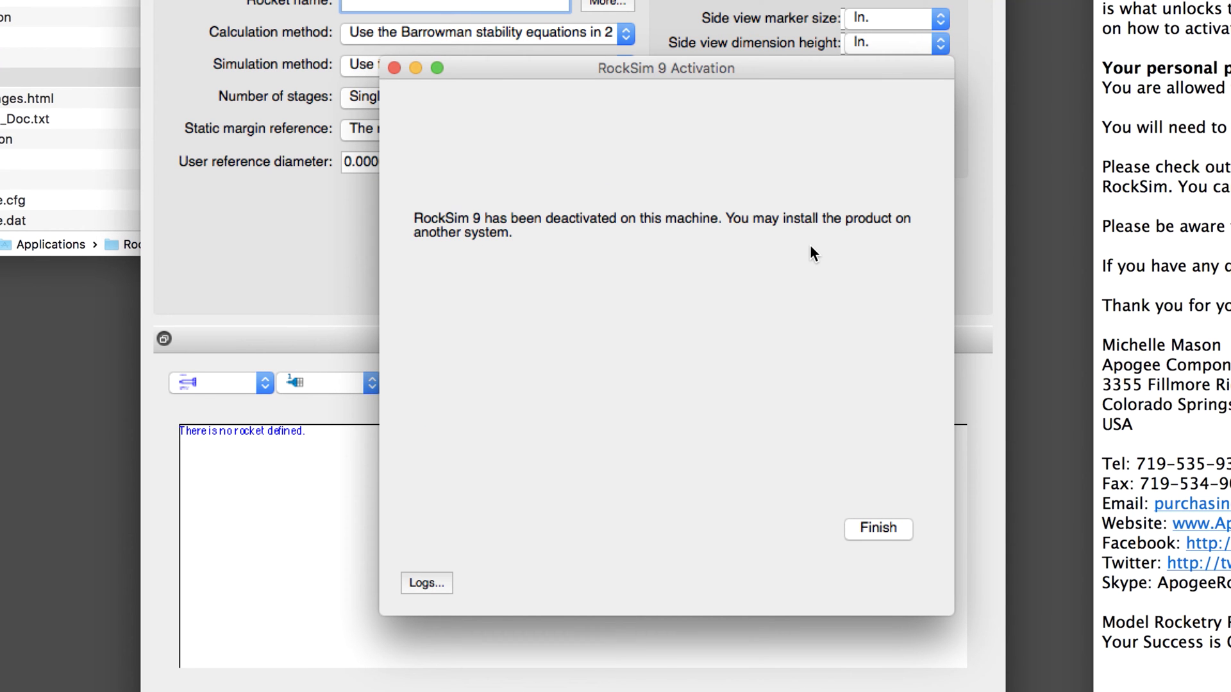
left_click(891, 527)
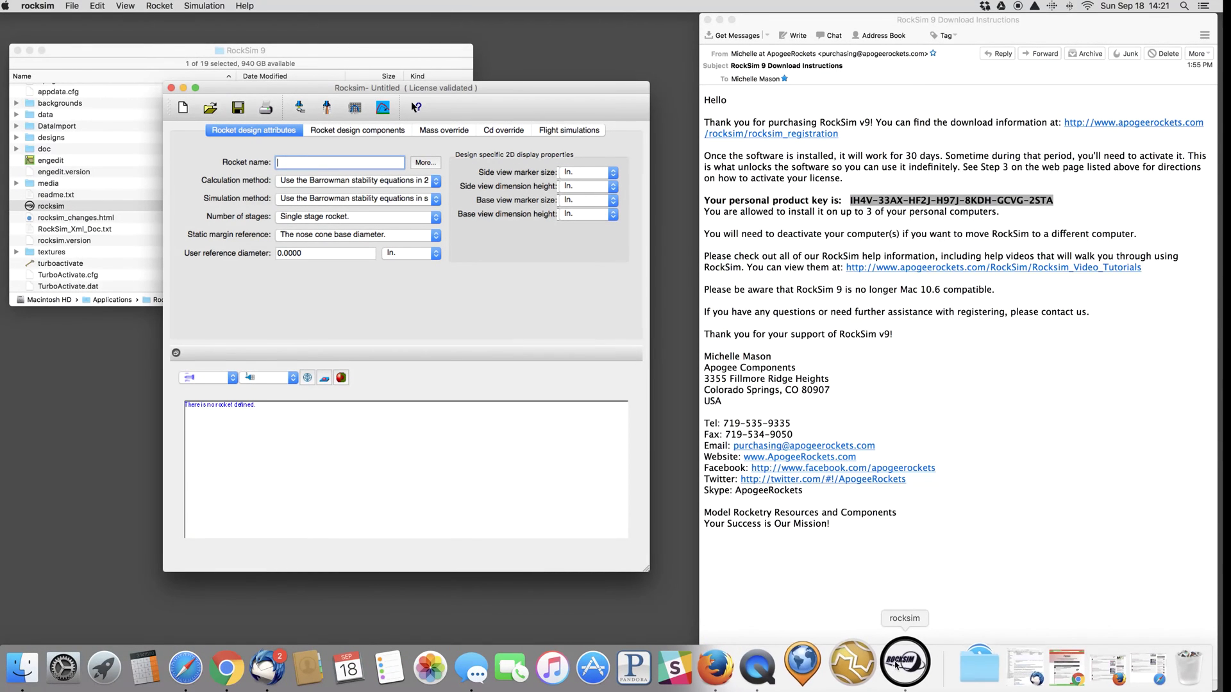
Step: Reopen product activation, choose to activate RockSim 9 now, and paste the product key into its field
left_click_drag(514, 92, 535, 121)
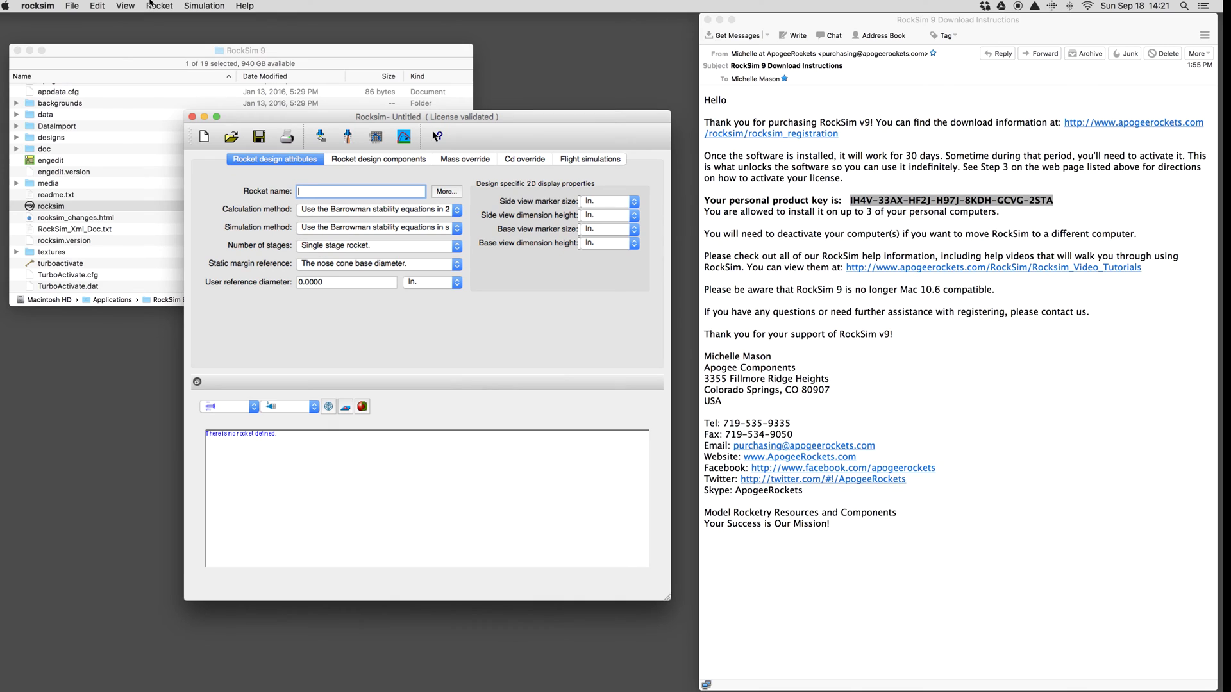
left_click(243, 5)
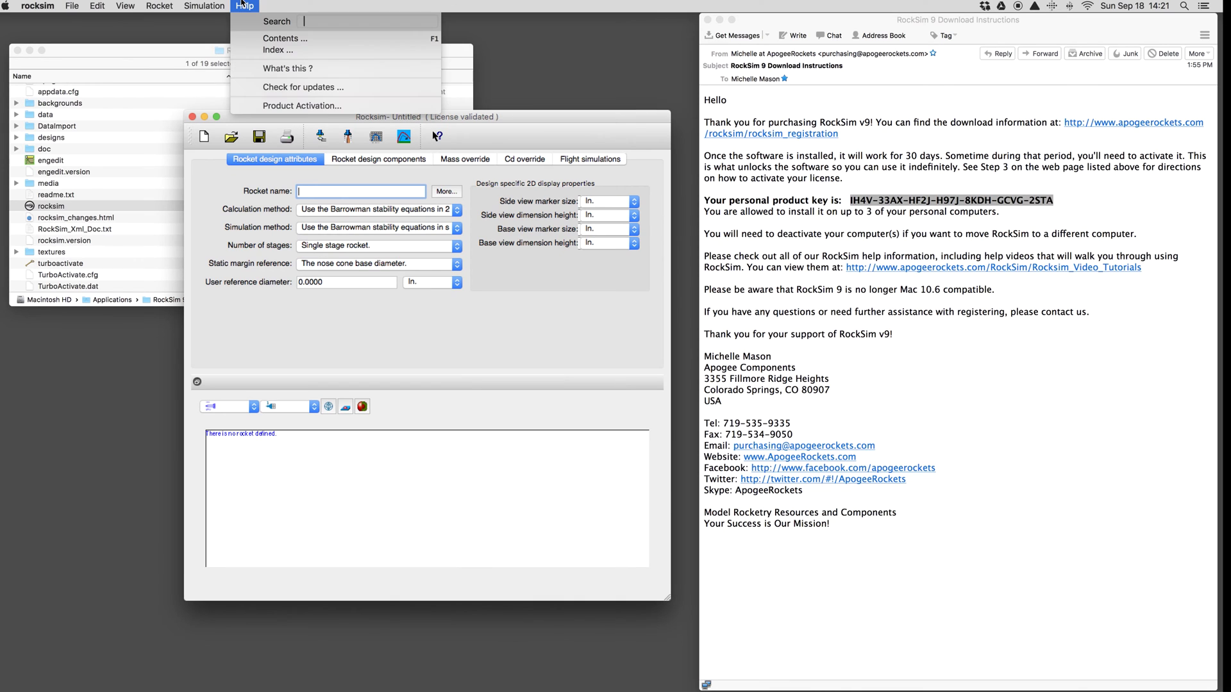
left_click(277, 111)
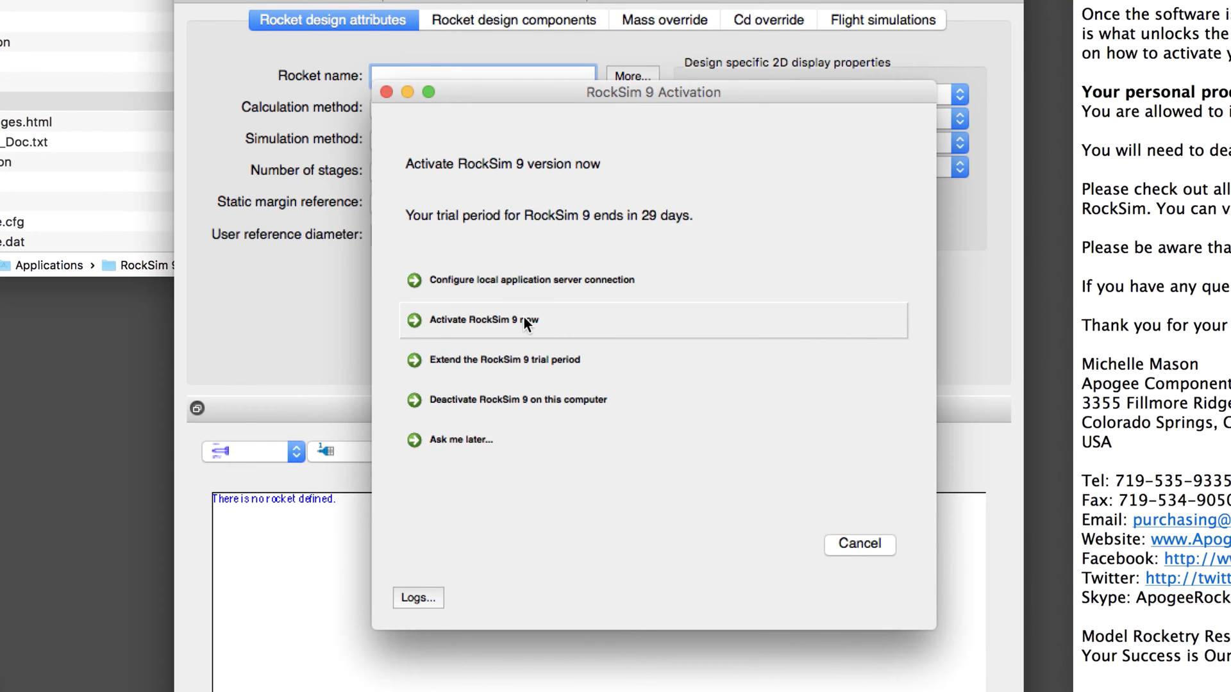
left_click(546, 318)
left_click(560, 366)
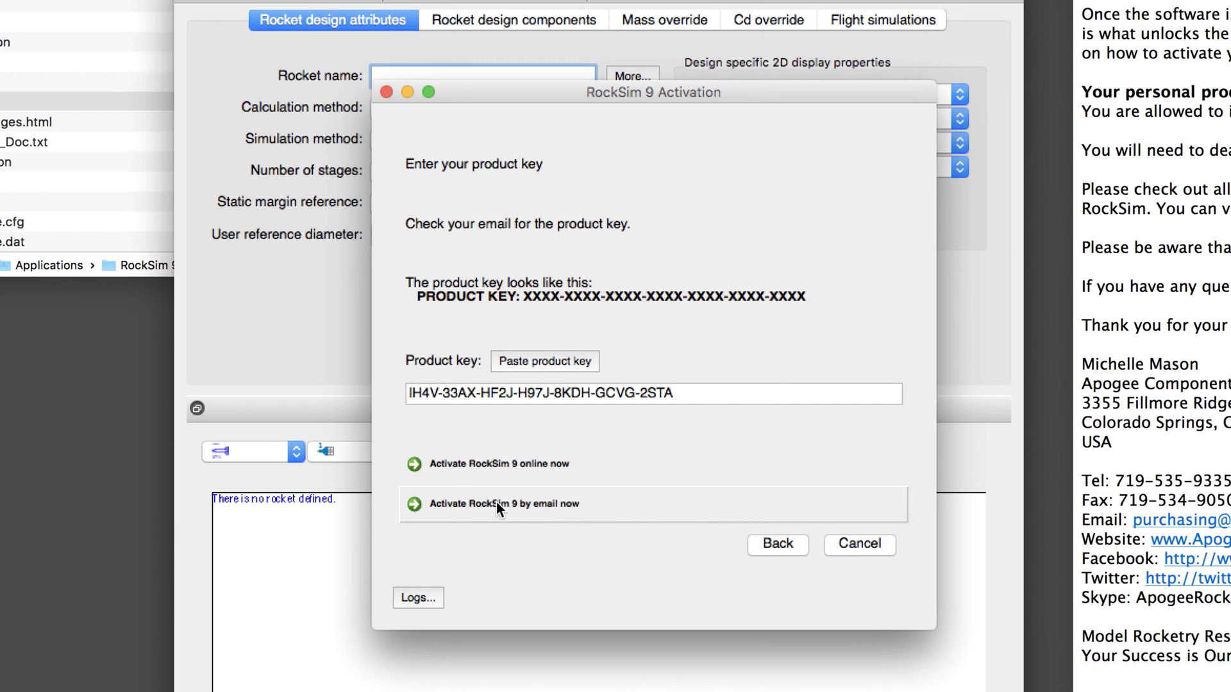
Step: Choose activation by email and save the activation request file as ActivationRequest on the Desktop
left_click(519, 503)
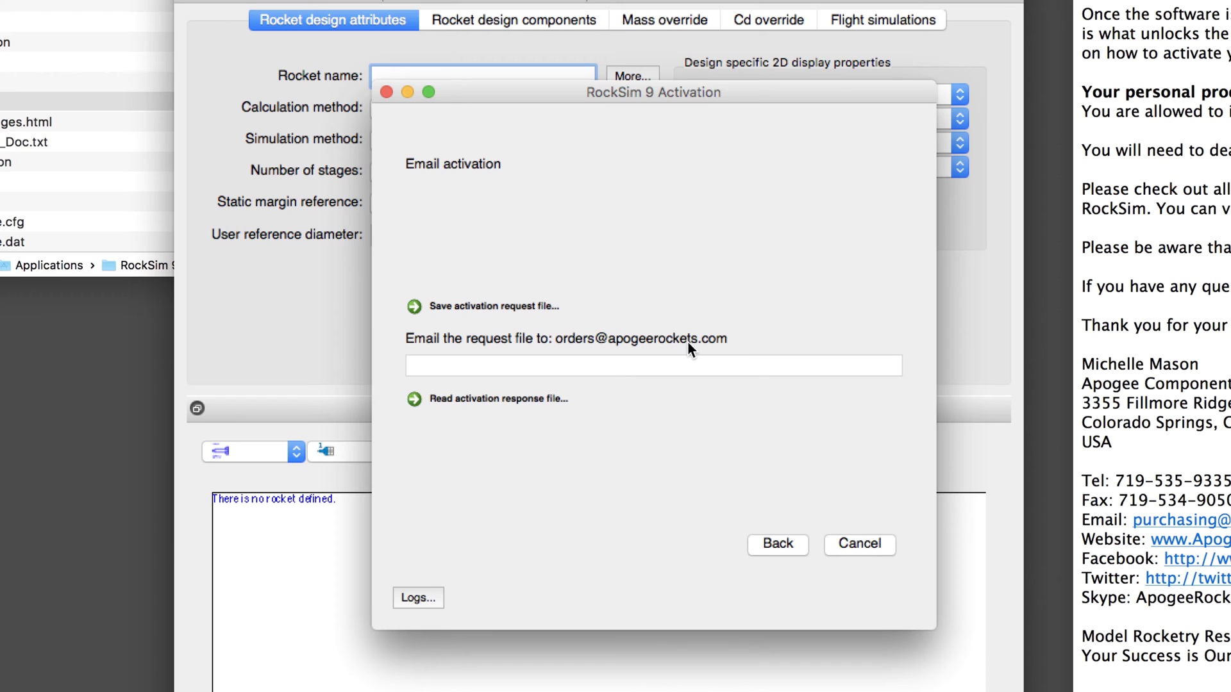
left_click(547, 305)
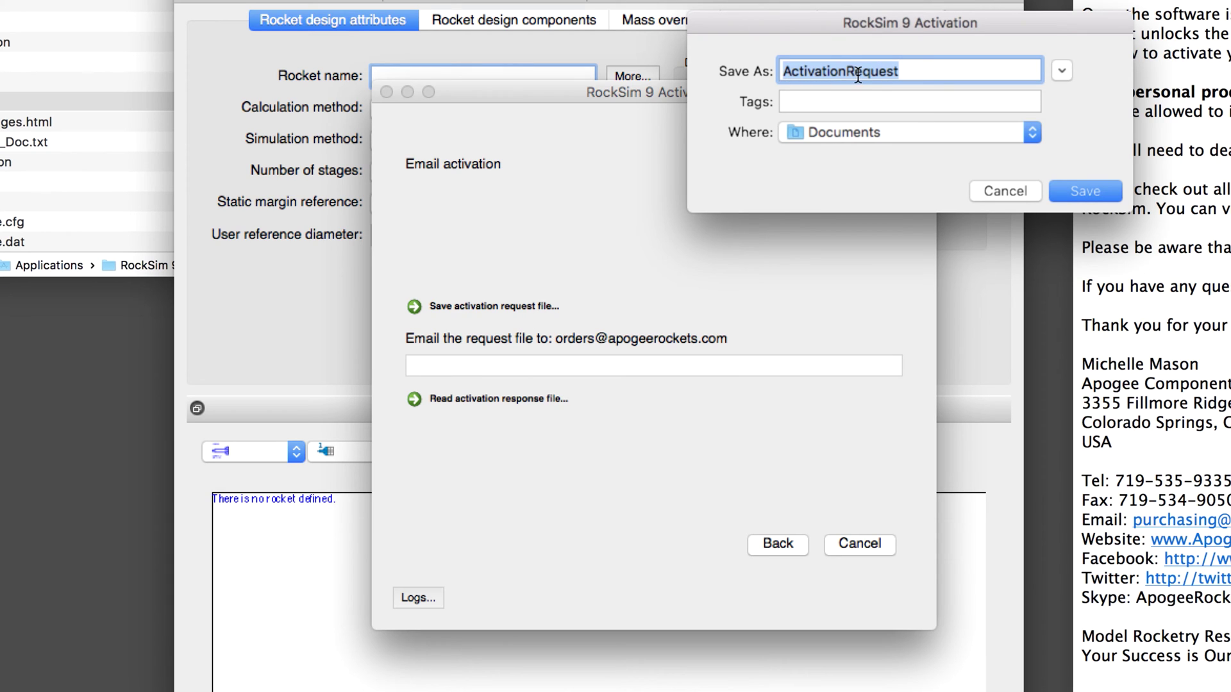
left_click(873, 136)
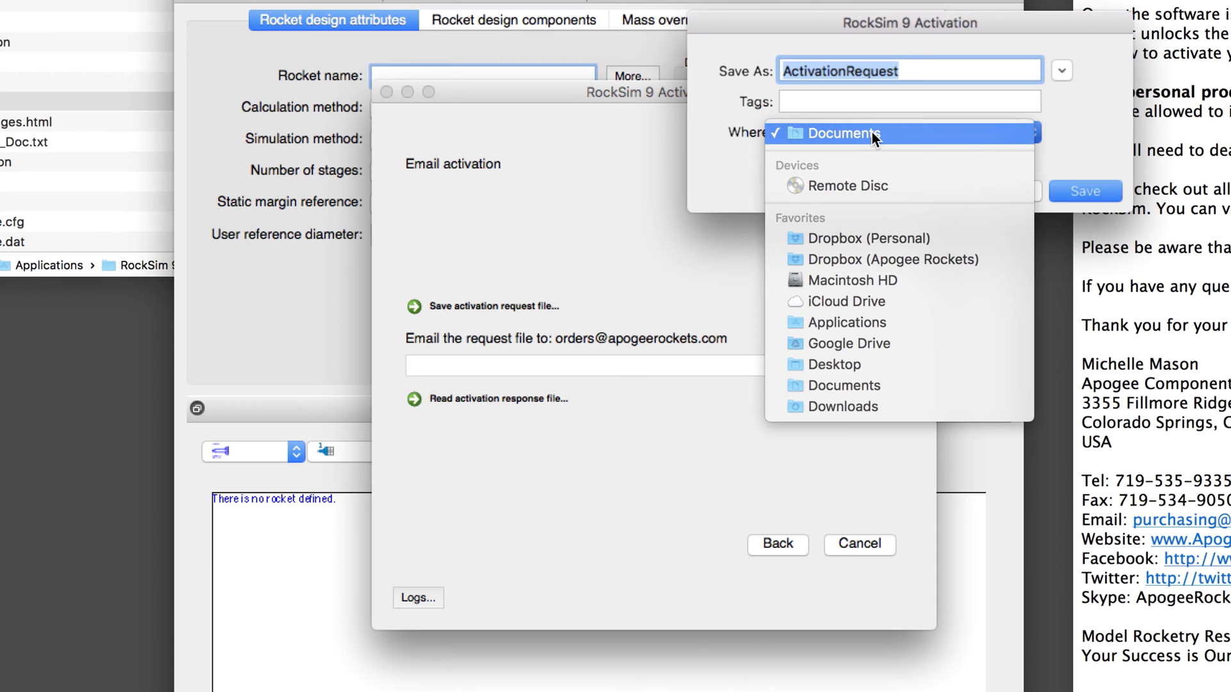
left_click(927, 368)
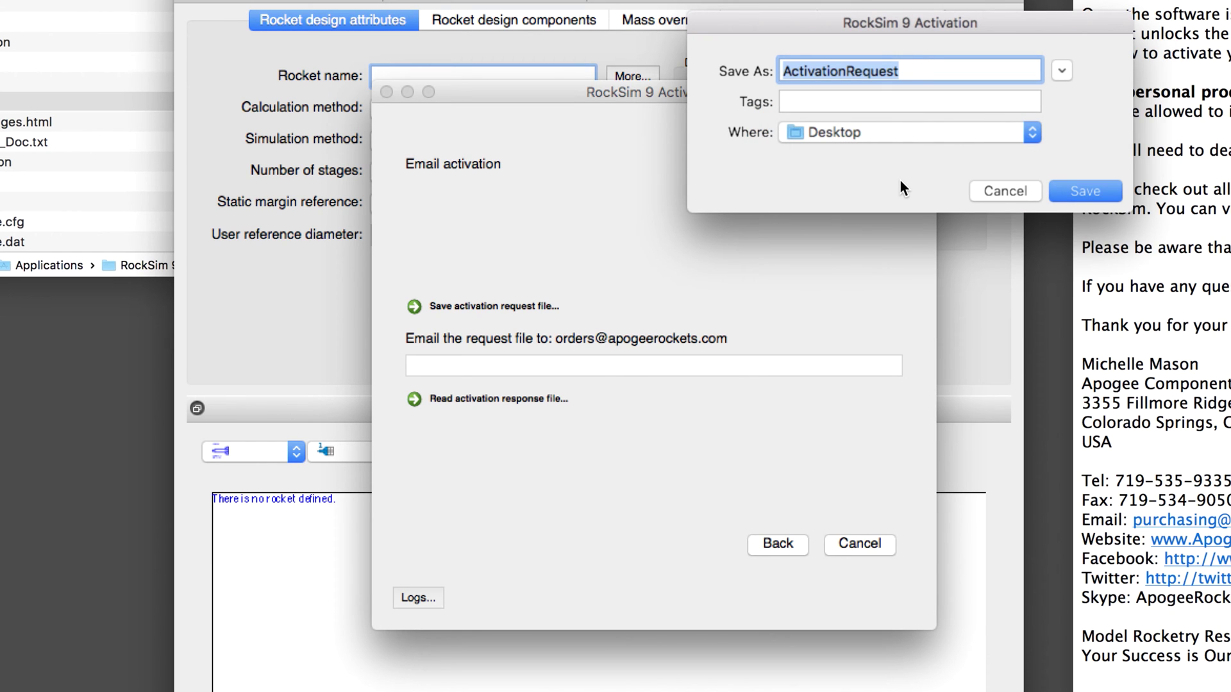
left_click(1094, 193)
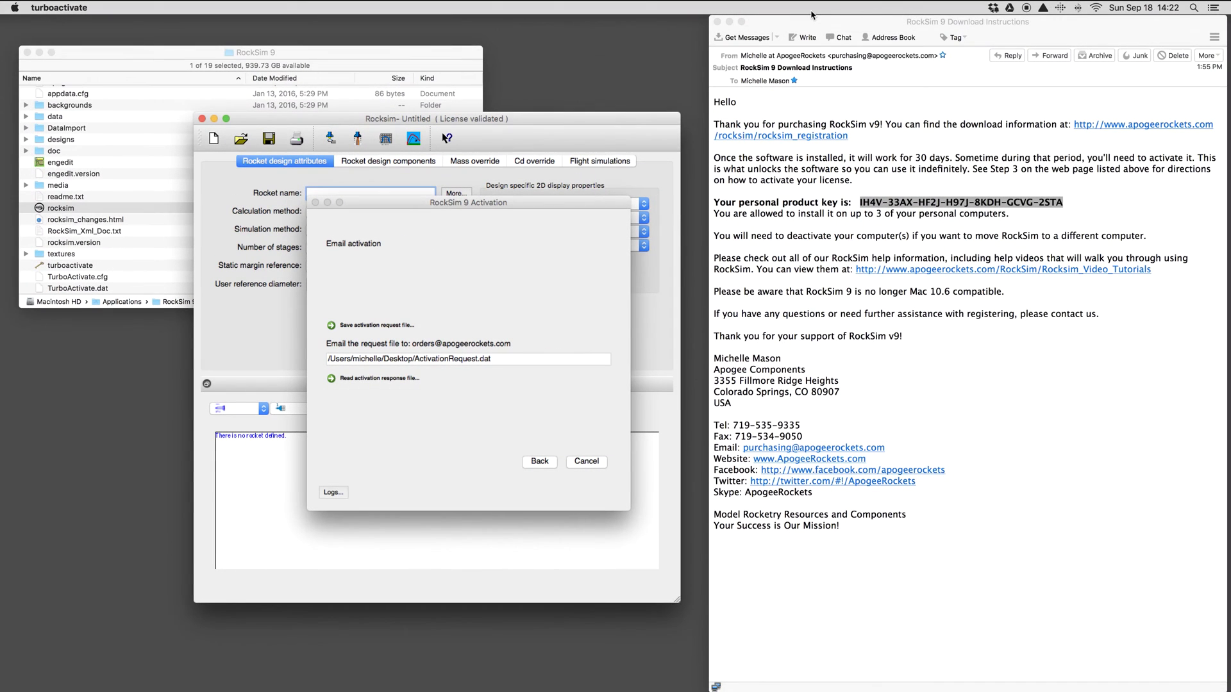
Step: Minimize the download instructions email to reveal the desktop and cancel the activation window
left_click(729, 22)
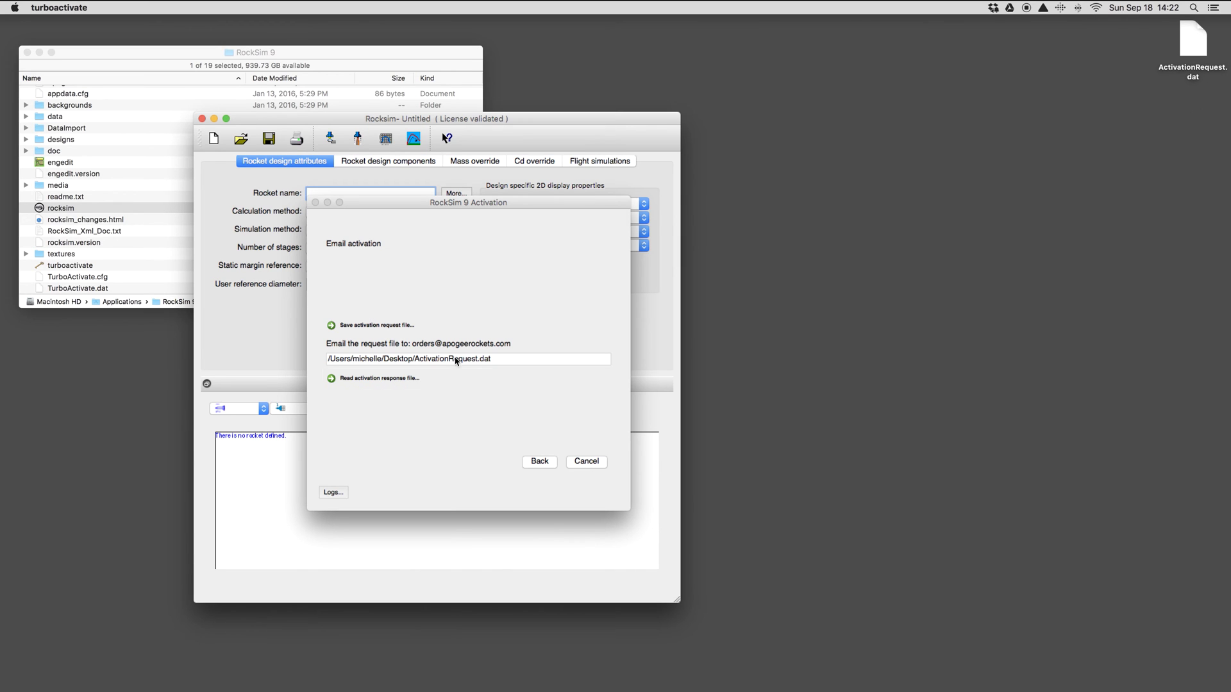
left_click(587, 462)
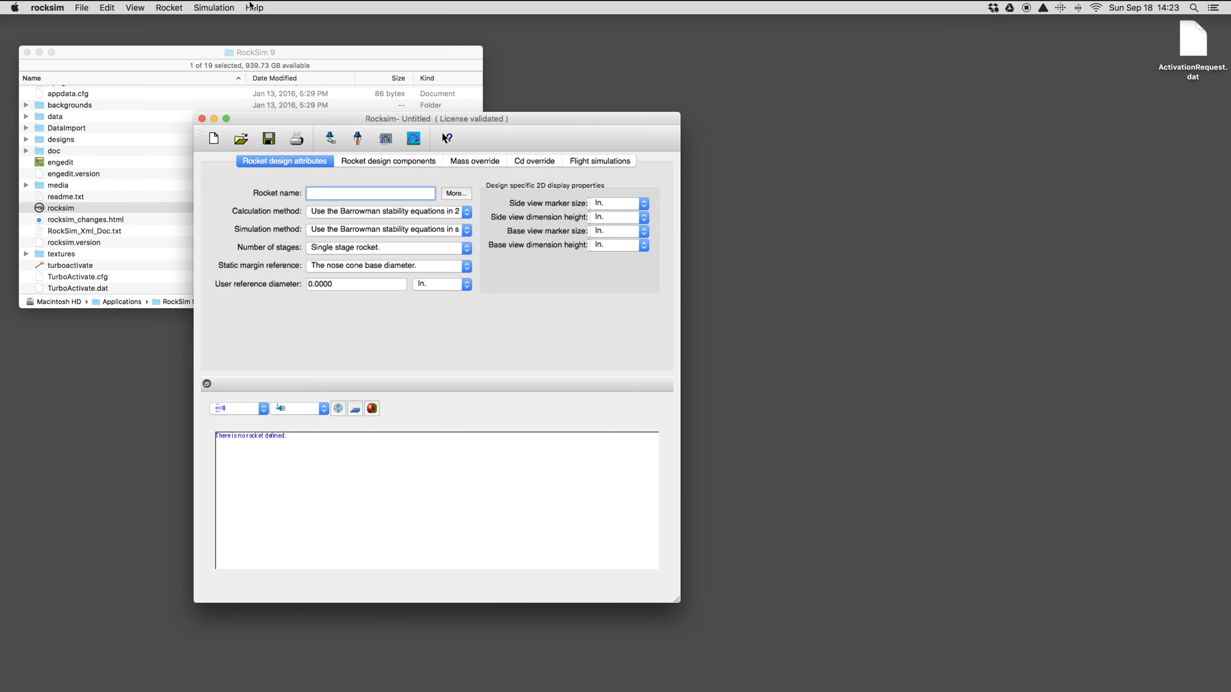
Step: Reopen product activation, choose activation by email, and browse for an activation response file, then return to the initial activation options
left_click(254, 8)
left_click(277, 108)
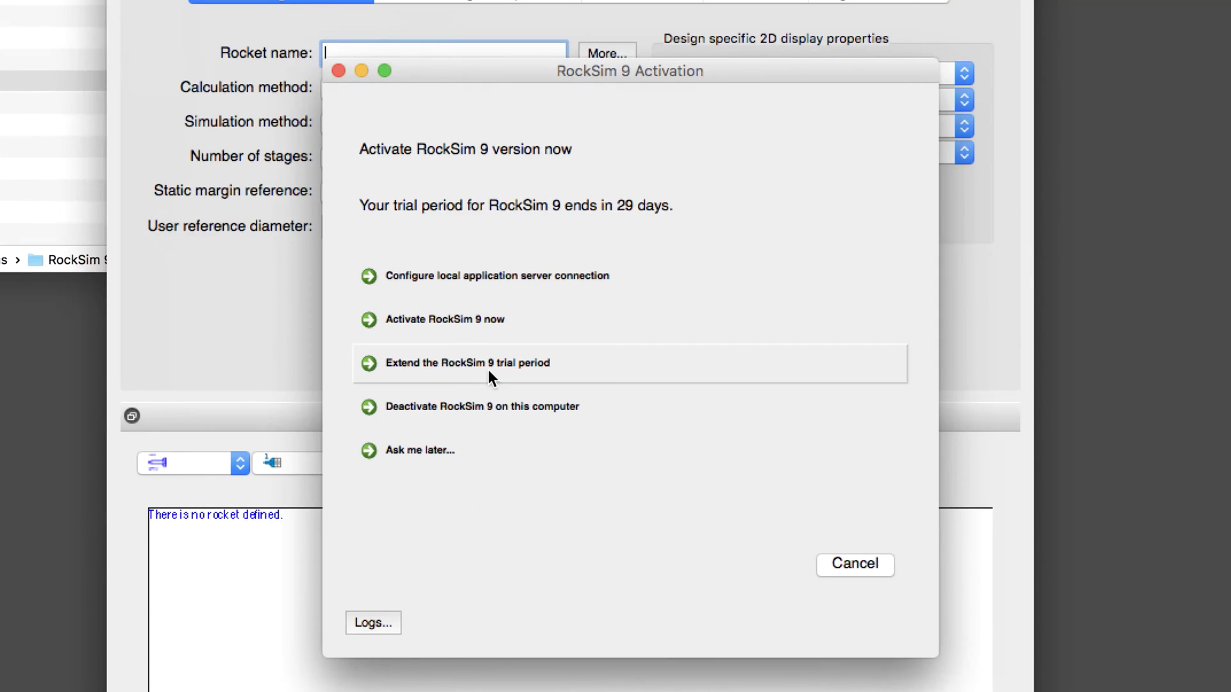
left_click(476, 319)
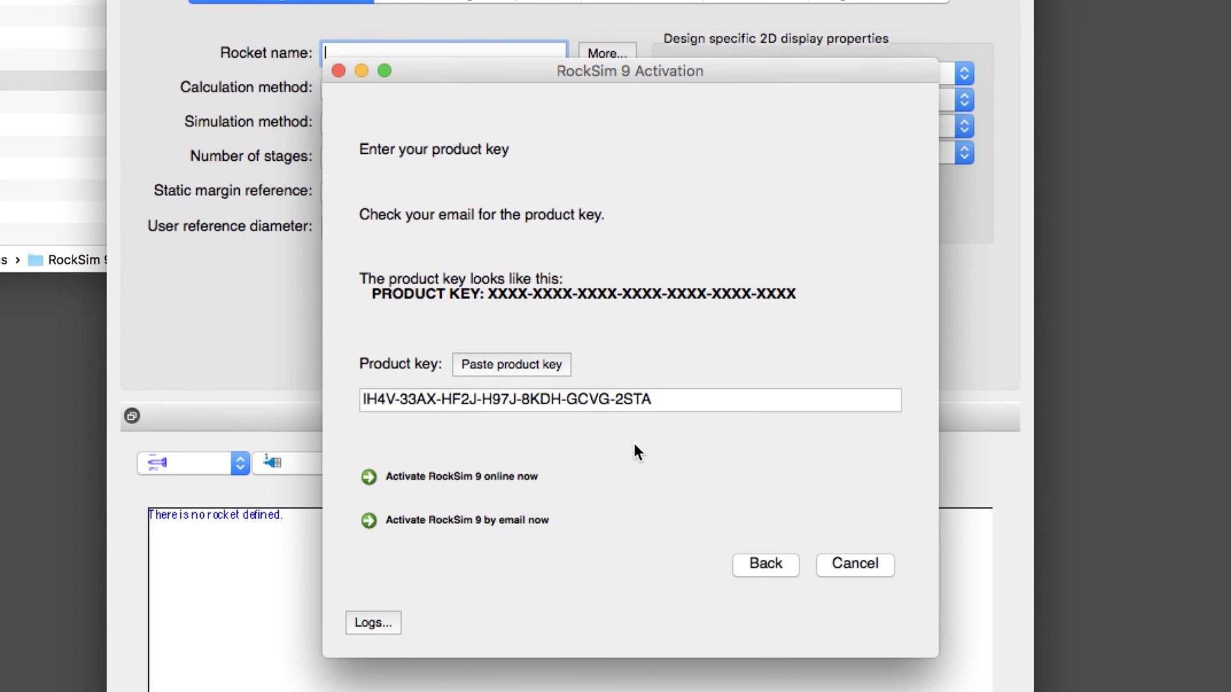
left_click(425, 524)
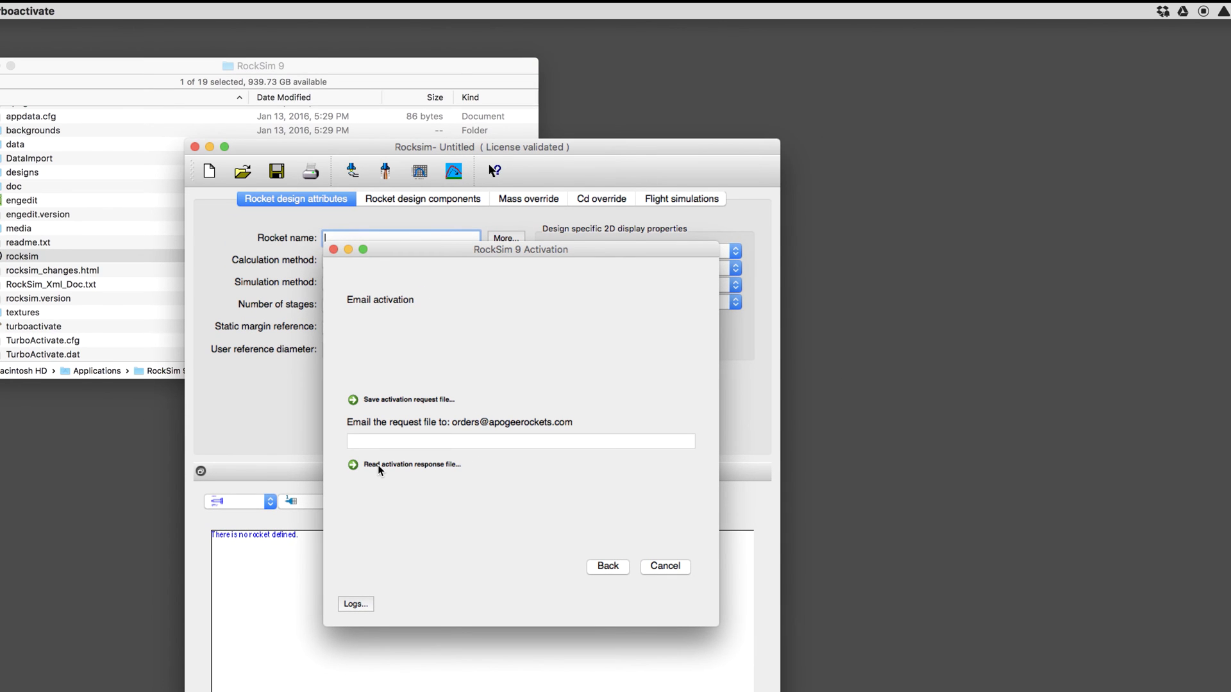
left_click(378, 465)
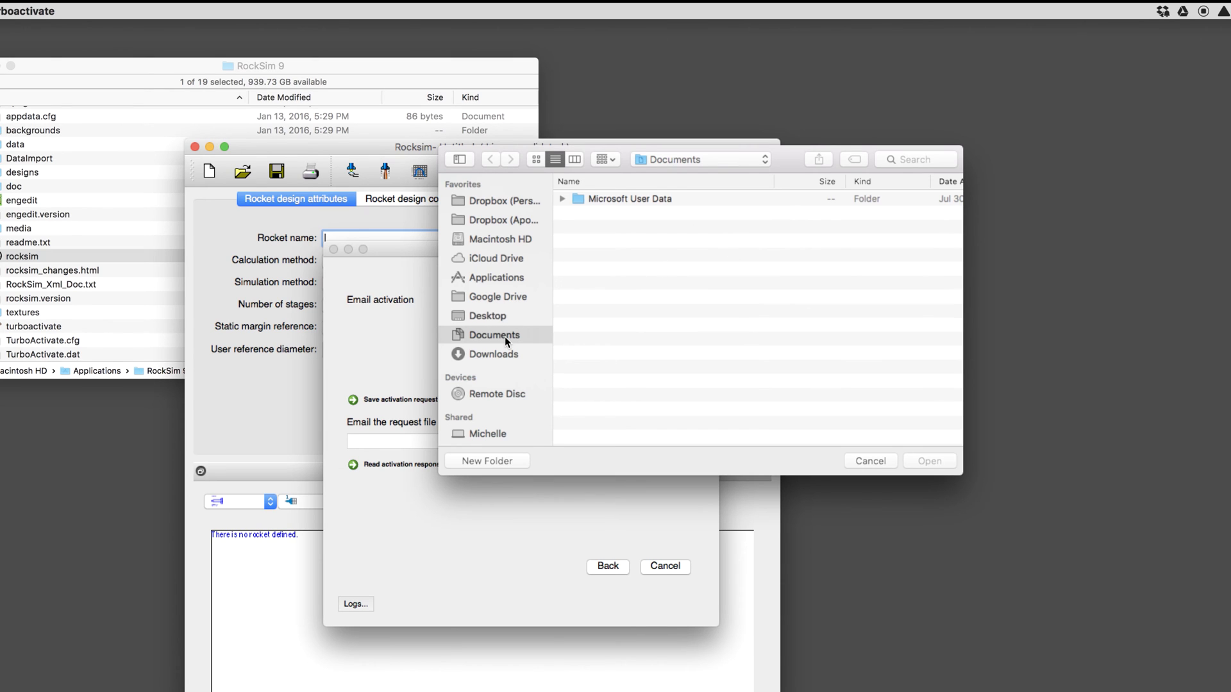
left_click(870, 461)
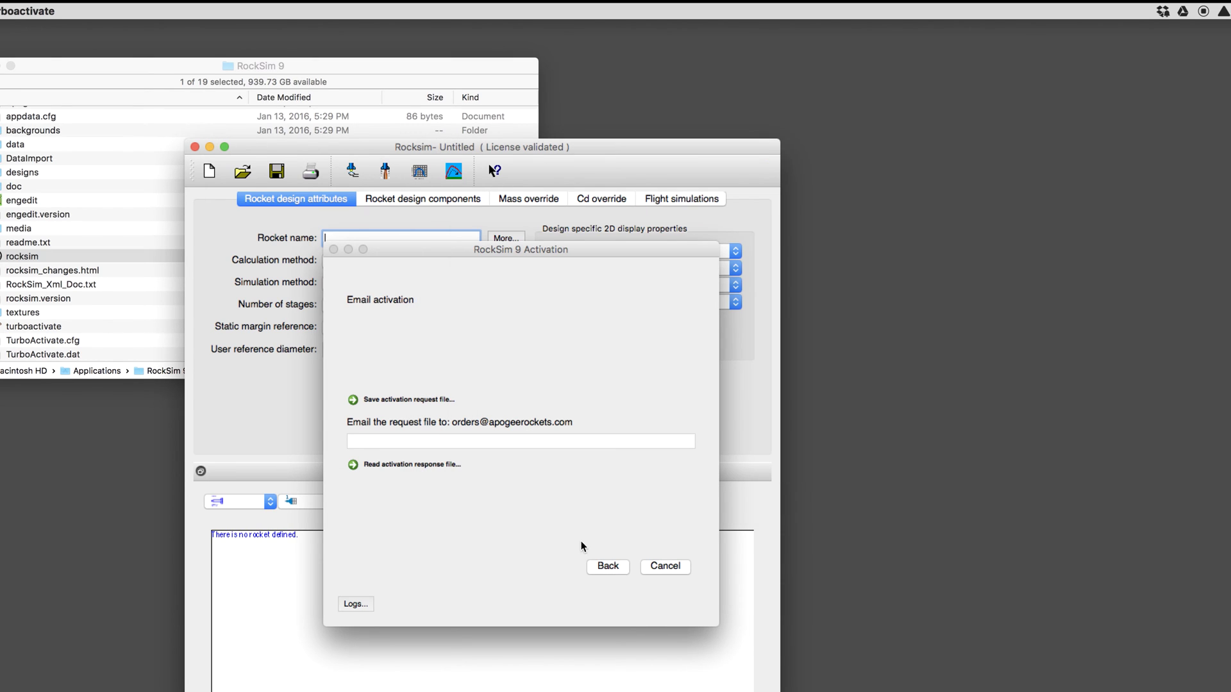
left_click(608, 566)
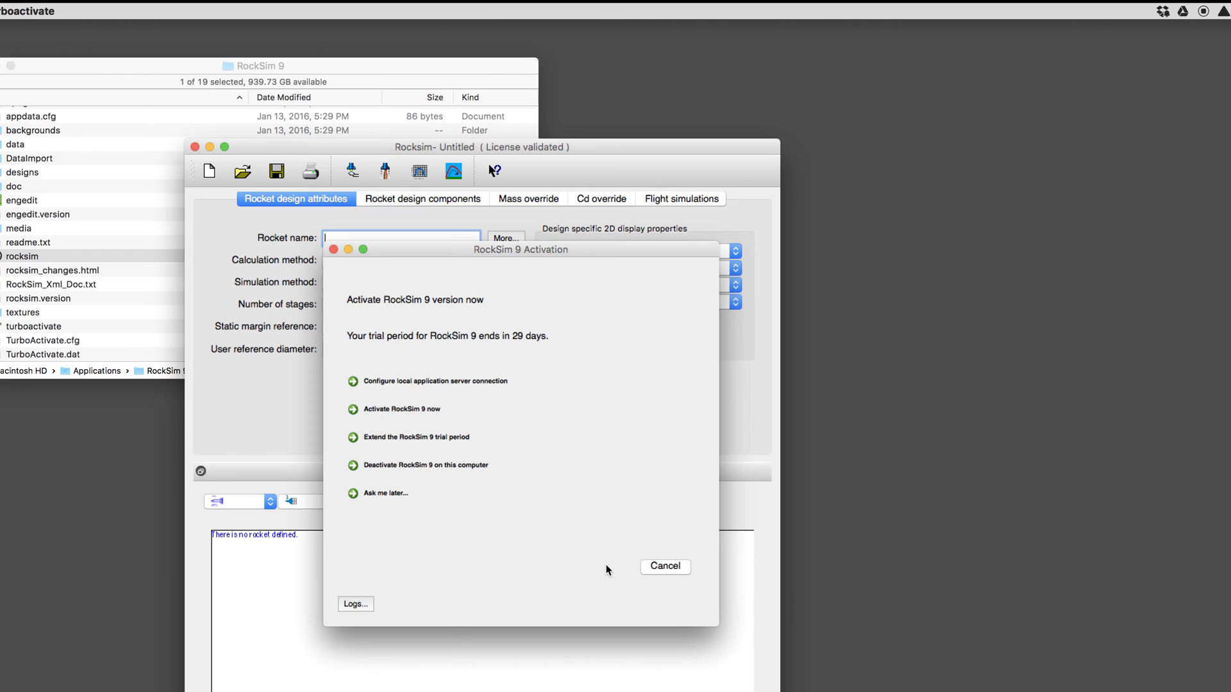
Step: Choose to activate RockSim 9 online with the stored product key and finish the activation
left_click(415, 413)
left_click(436, 510)
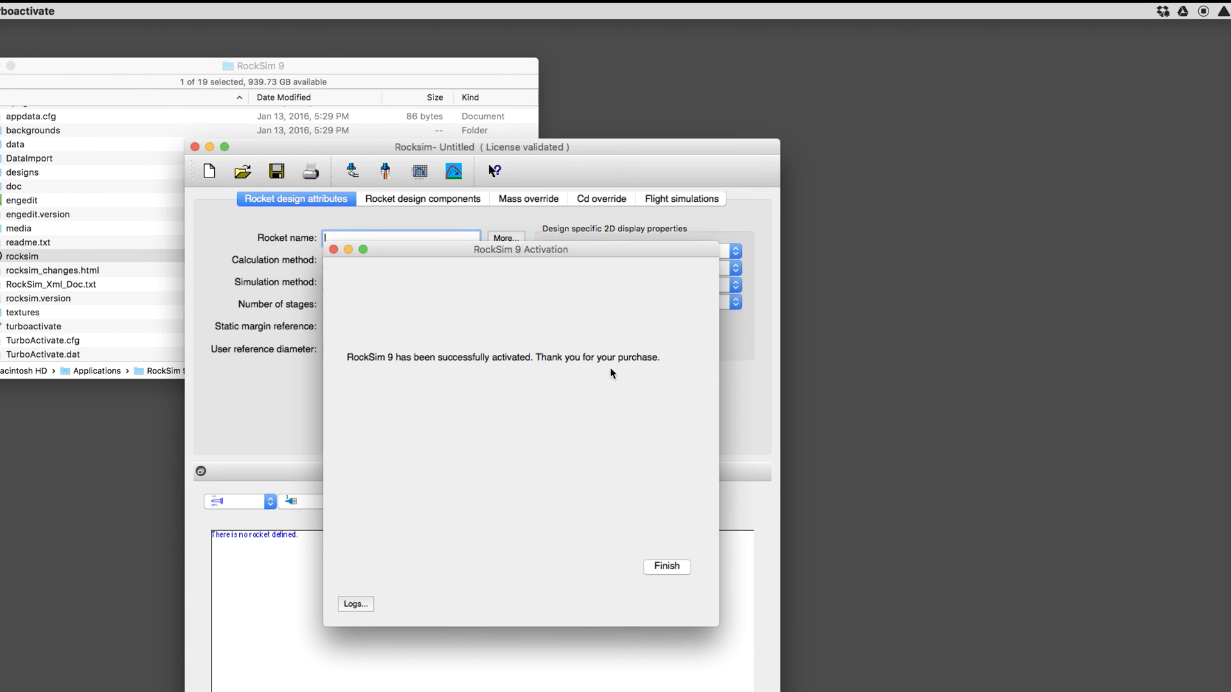
left_click(667, 567)
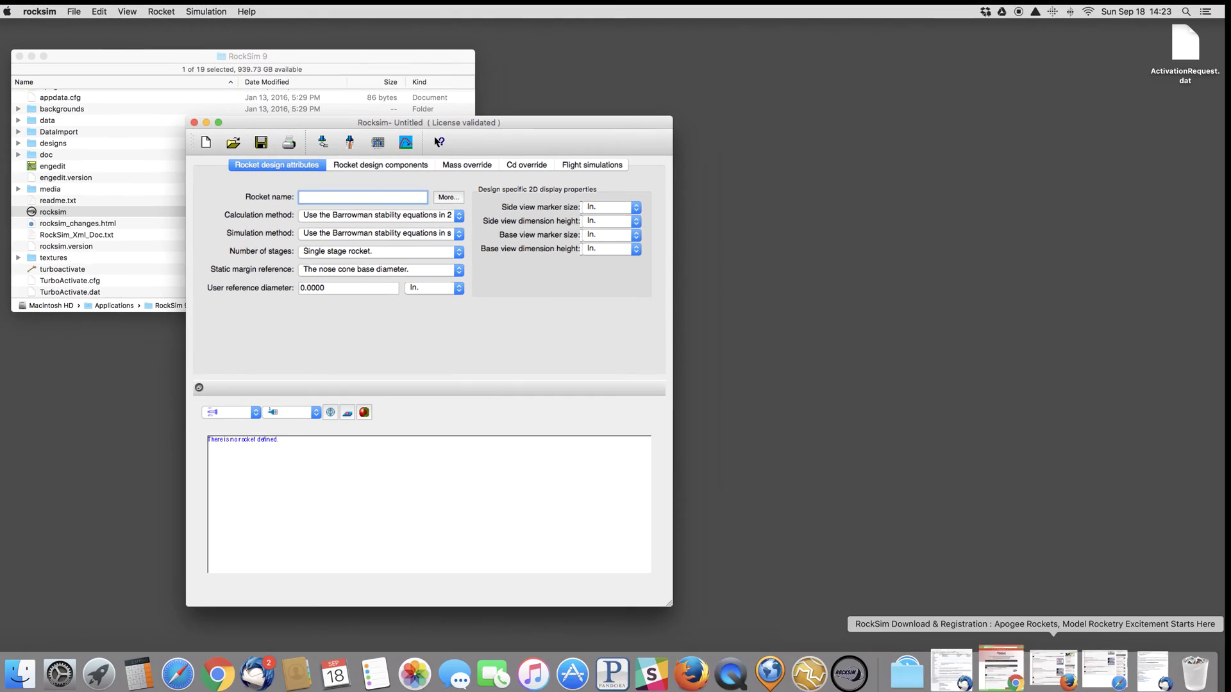
Step: Open the RockSim Video Tutorials page linked in the download instructions email and examine the RockSim v9 and TARC tutorial lists
left_click(1085, 670)
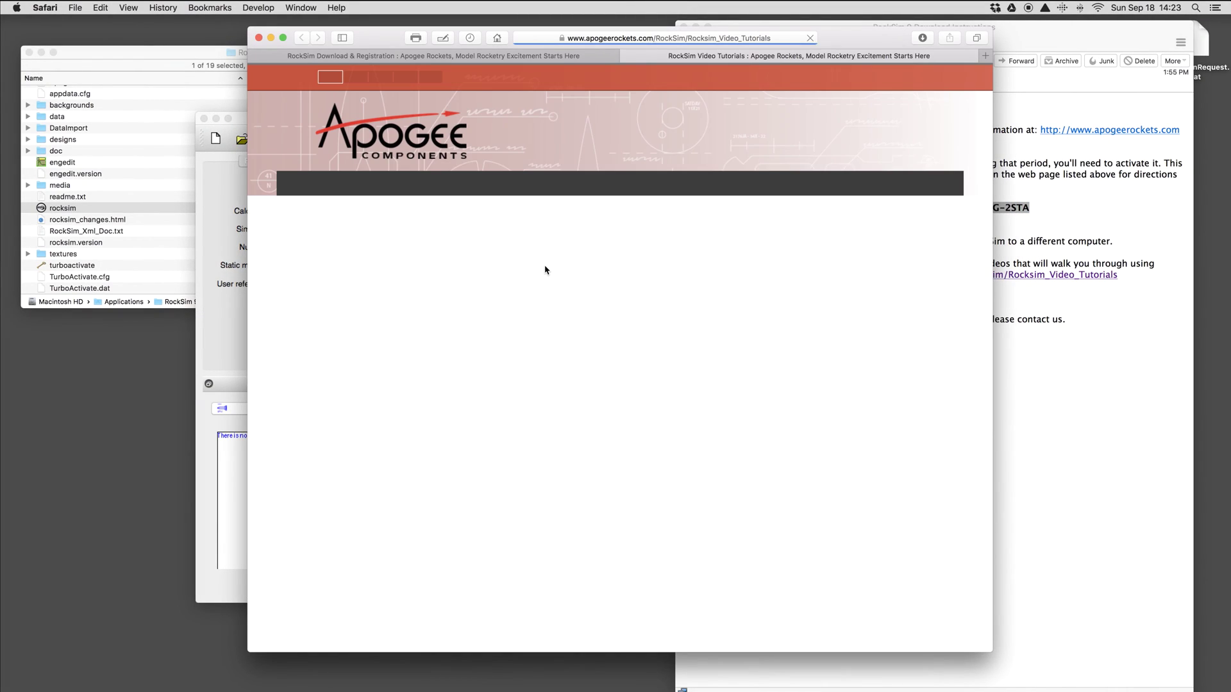
scroll(516, 339, "down", 20)
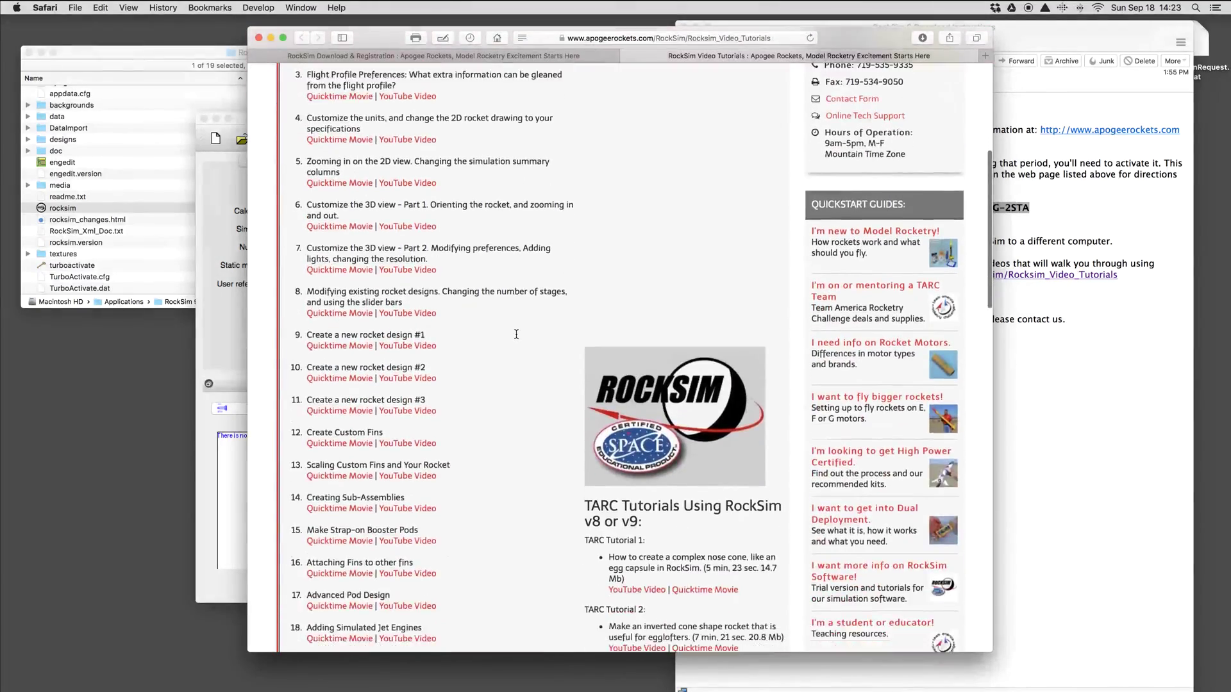
scroll(530, 350, "down", 5)
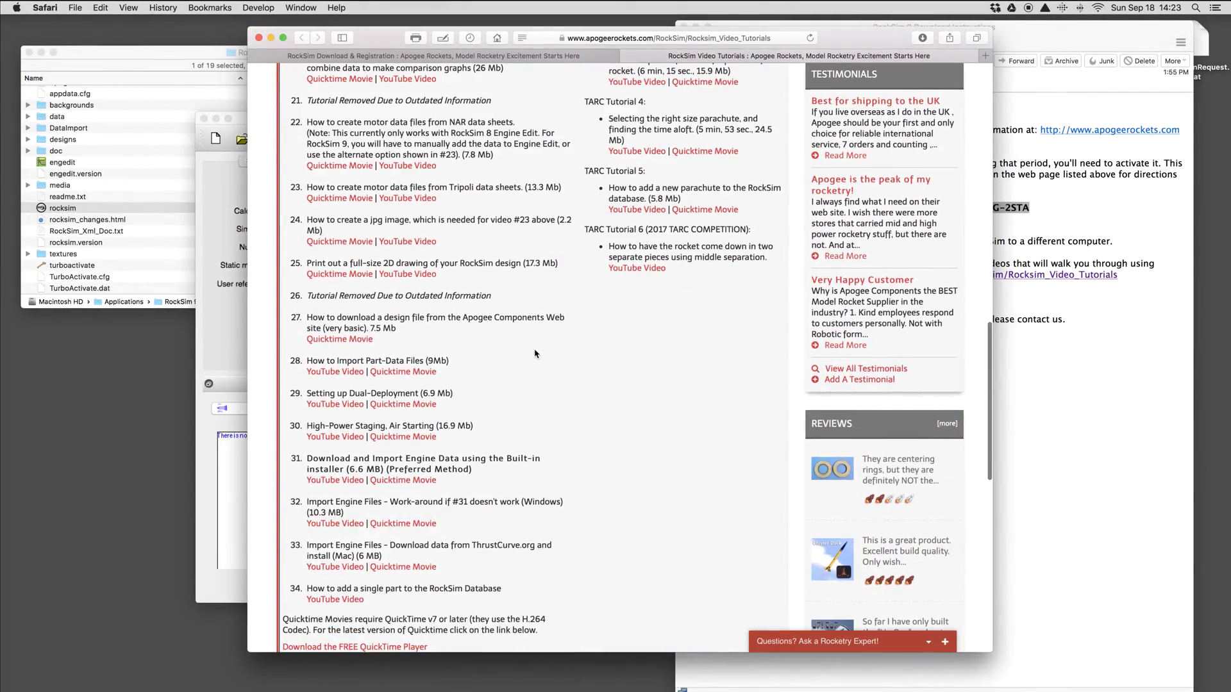
scroll(535, 354, "up", 20)
scroll(412, 399, "up", 4)
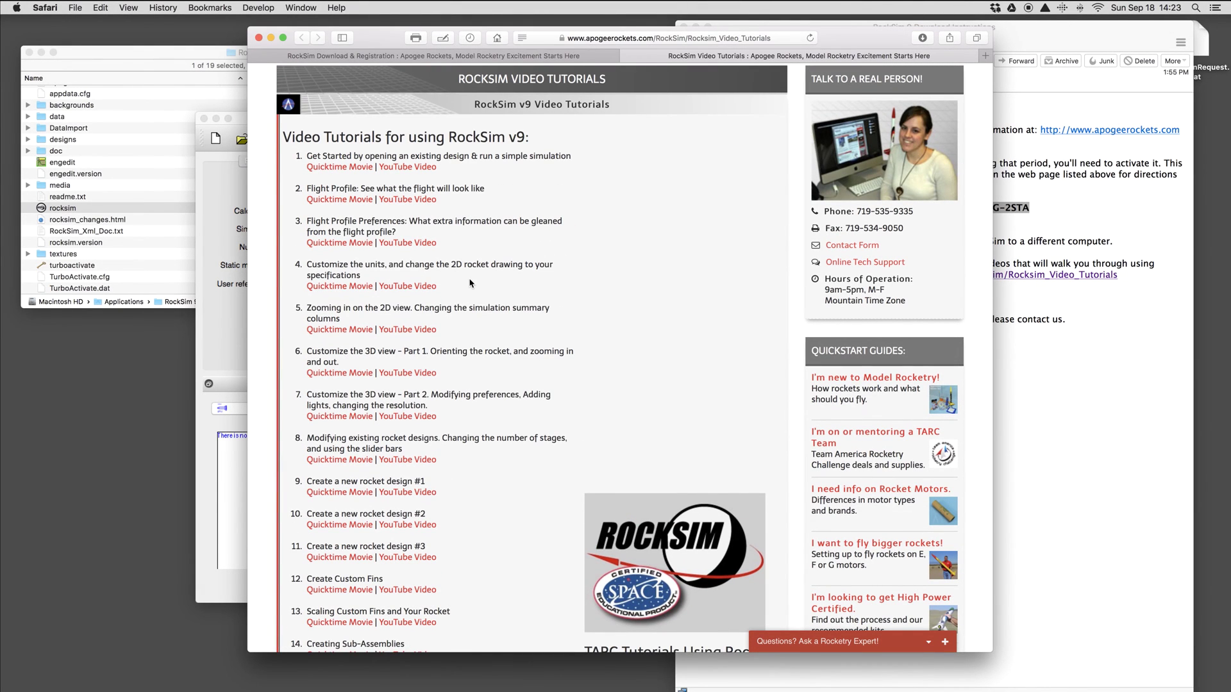
scroll(470, 283, "down", 10)
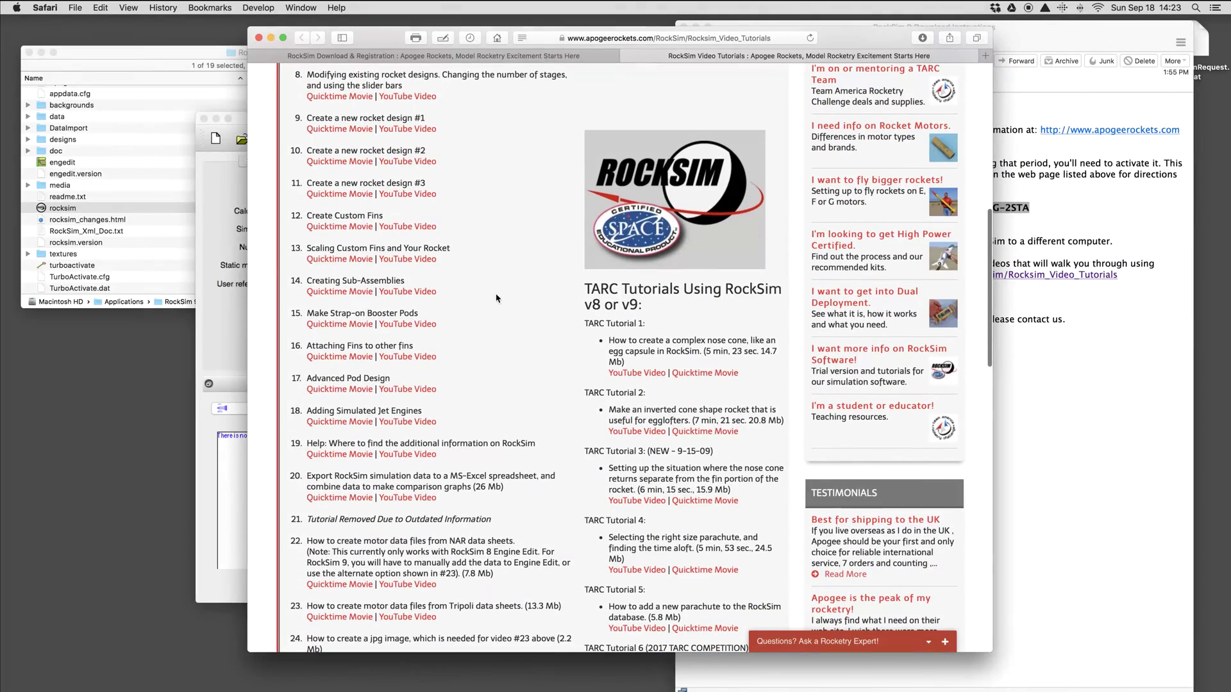
scroll(513, 346, "down", 5)
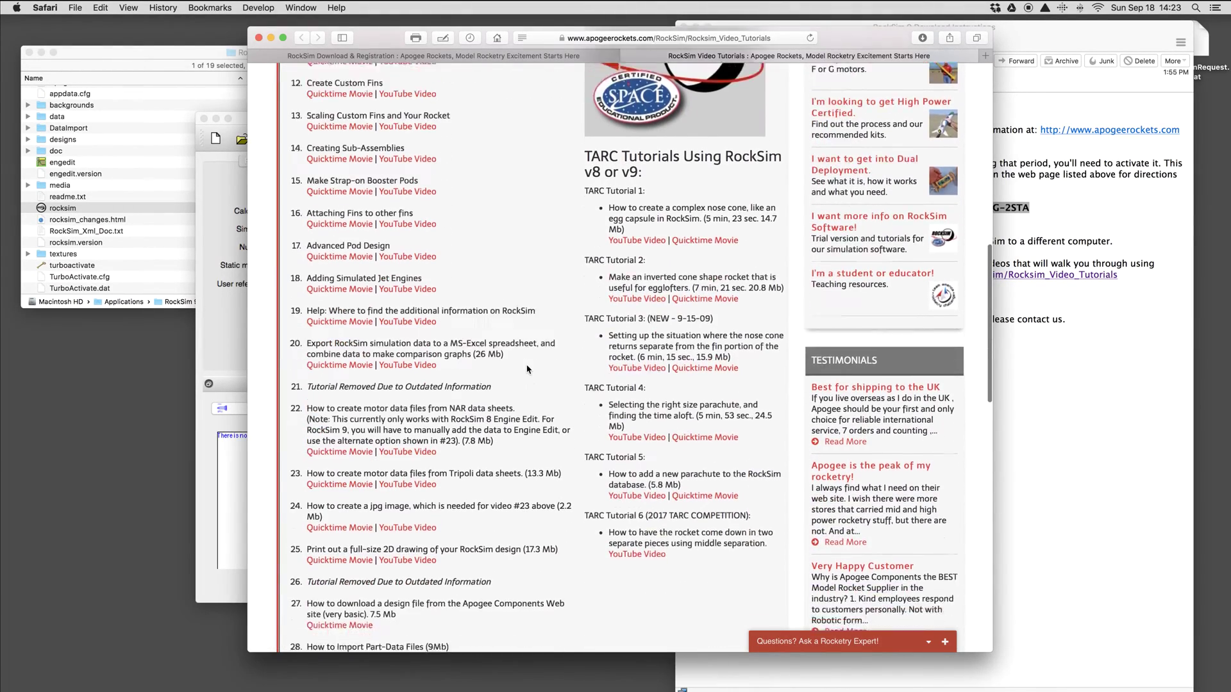
scroll(527, 370, "down", 2)
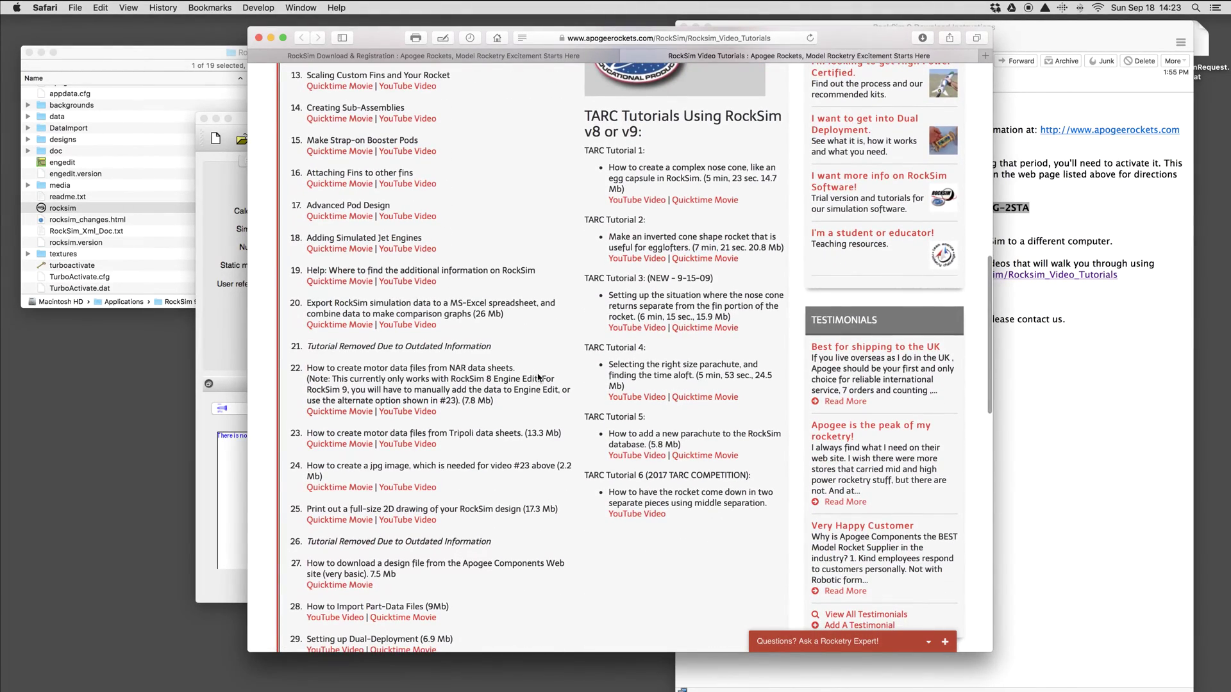
scroll(538, 375, "down", 5)
scroll(552, 389, "up", 5)
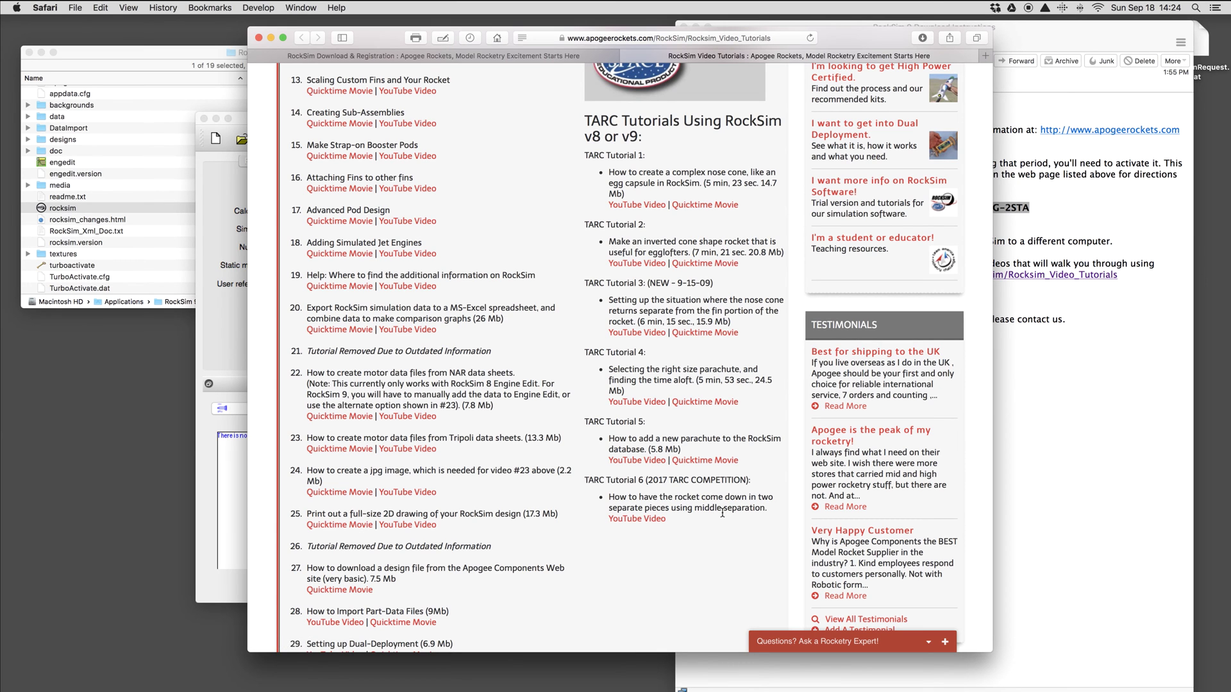
Step: Open the RockSim FAQ: How-To Info page from the website's software how-to guides
scroll(722, 513, "up", 15)
scroll(720, 517, "up", 2)
mouse_move(500, 138)
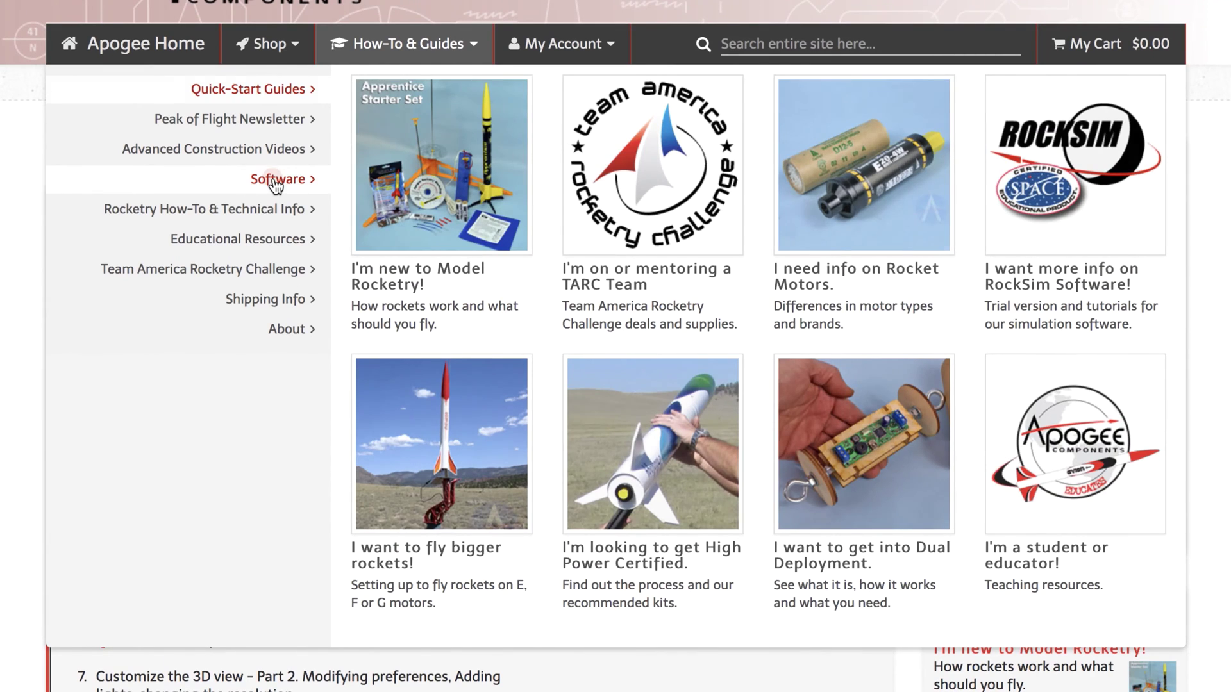
mouse_move(276, 186)
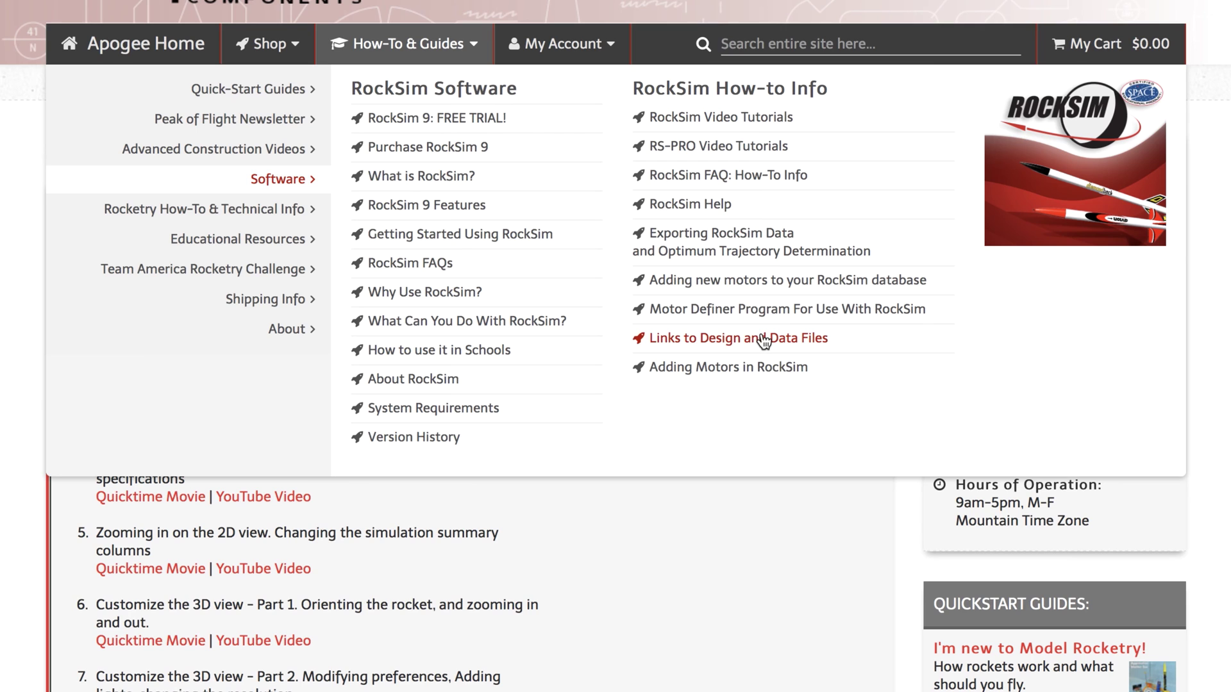
left_click(755, 178)
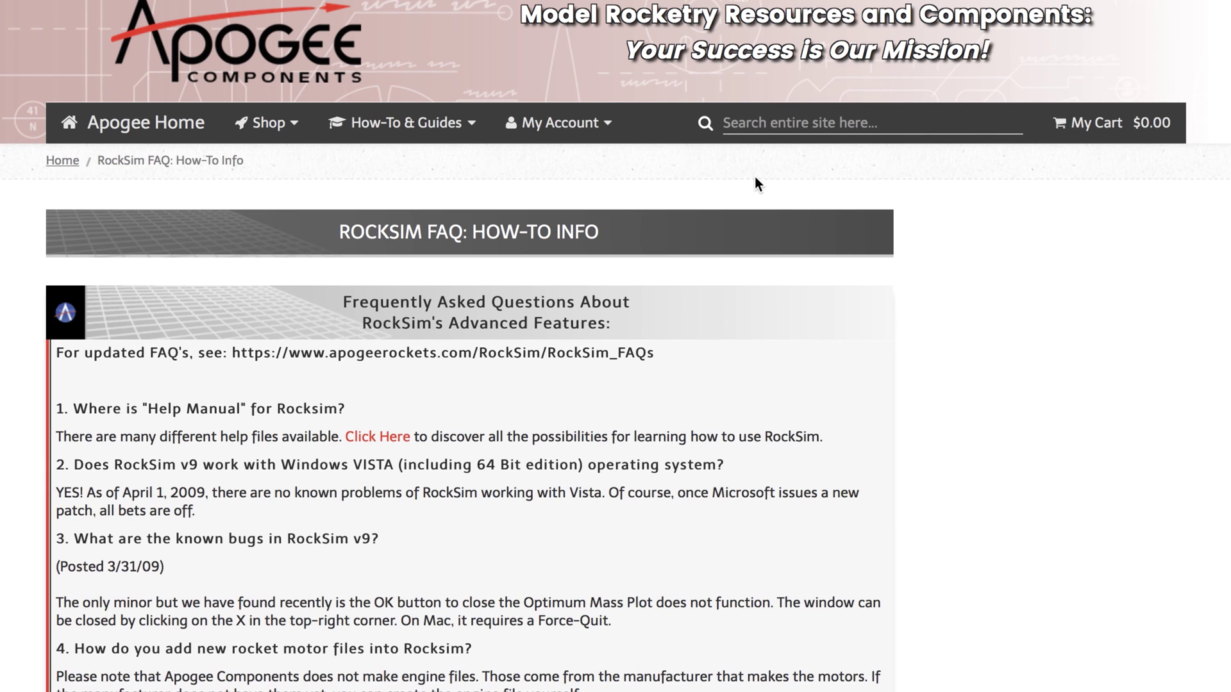
left_click_drag(664, 351, 233, 352)
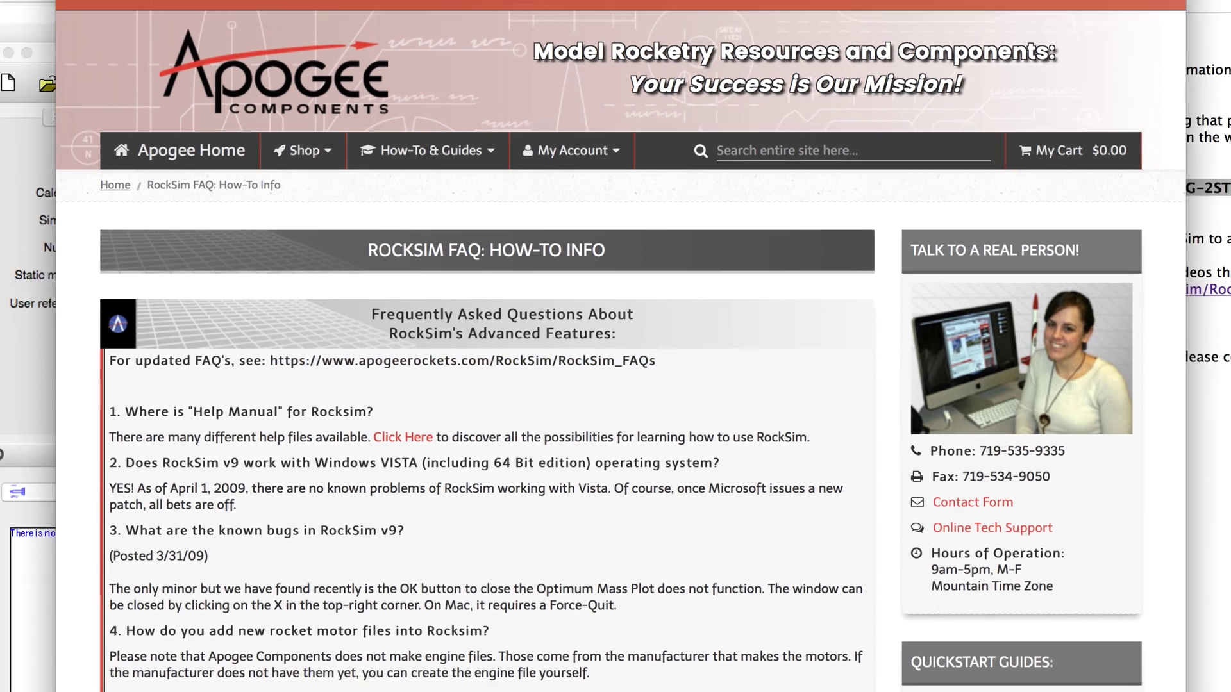
type("https://www.apogeerockets.com/RockSim/RockSim_FAQs")
key("Return")
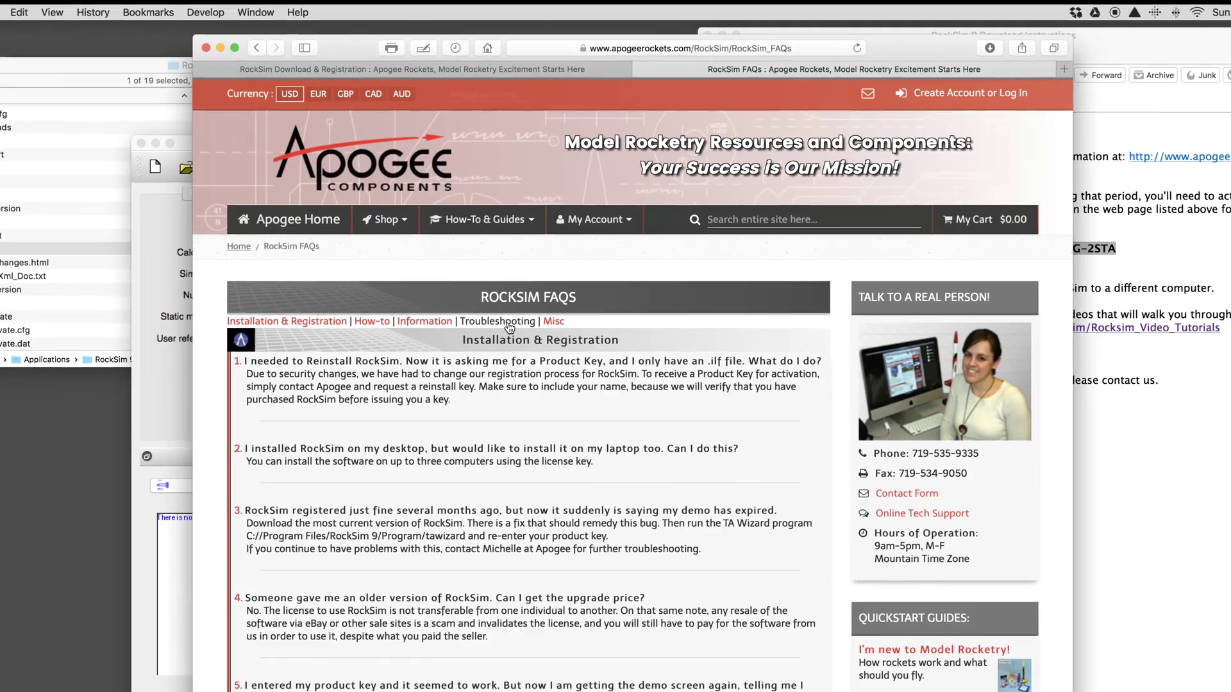
Step: Examine the Installation & Registration questions on the RockSim FAQs page, including the product key and expired-trial troubleshooting entries
scroll(596, 344, "down", 5)
scroll(596, 348, "down", 15)
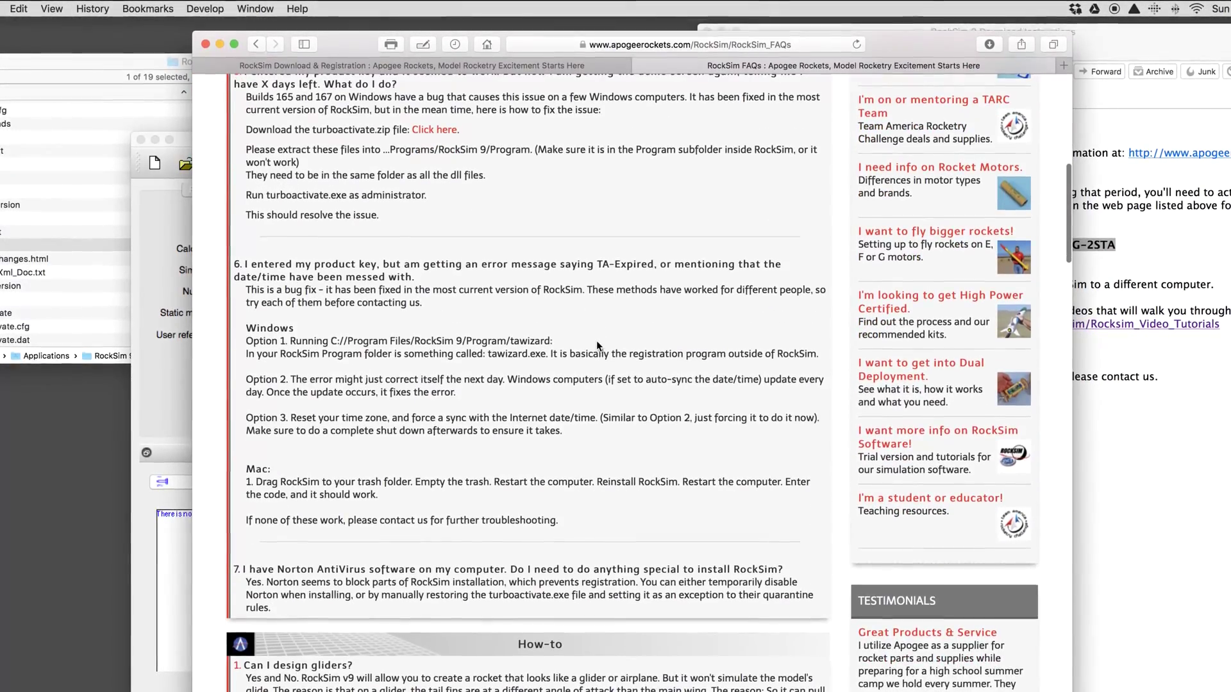
scroll(599, 349, "up", 4)
scroll(605, 358, "down", 2)
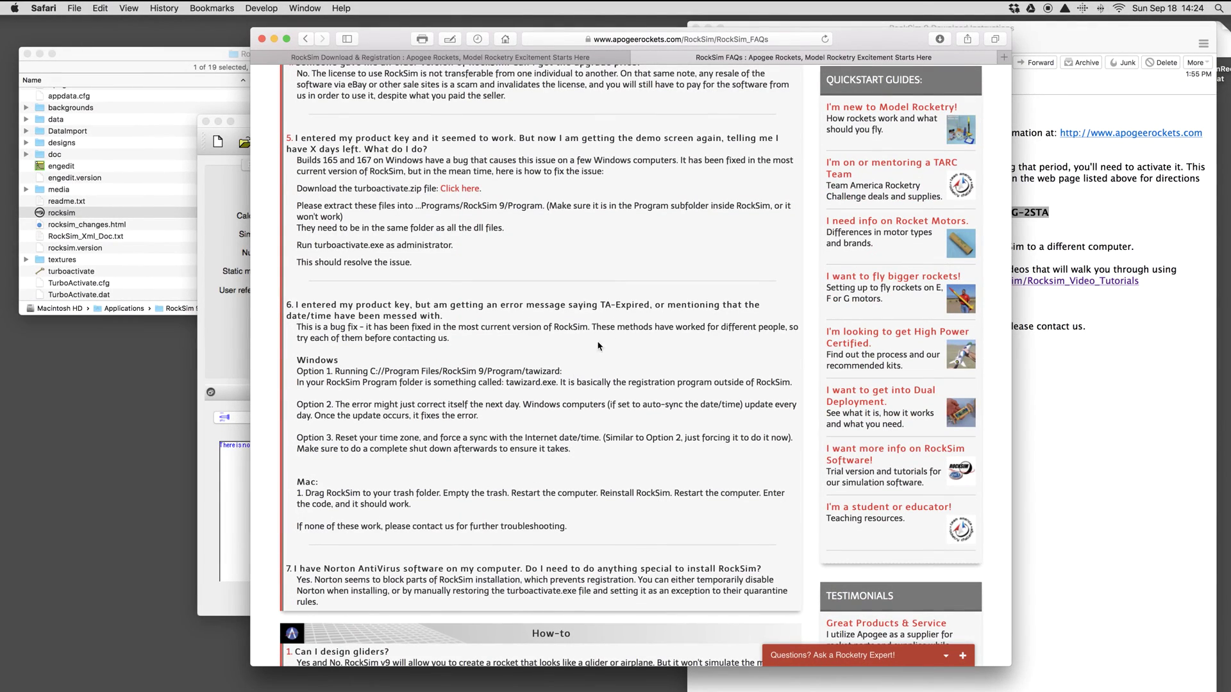
scroll(631, 400, "up", 5)
scroll(612, 408, "up", 3)
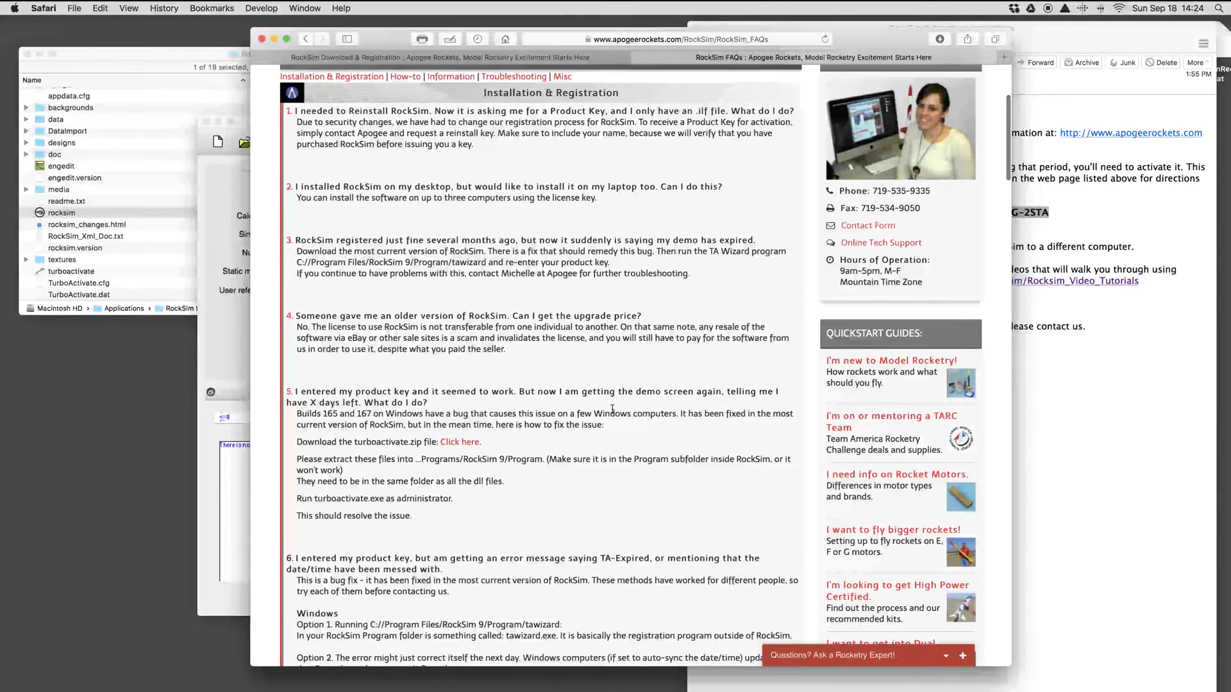
scroll(612, 409, "up", 3)
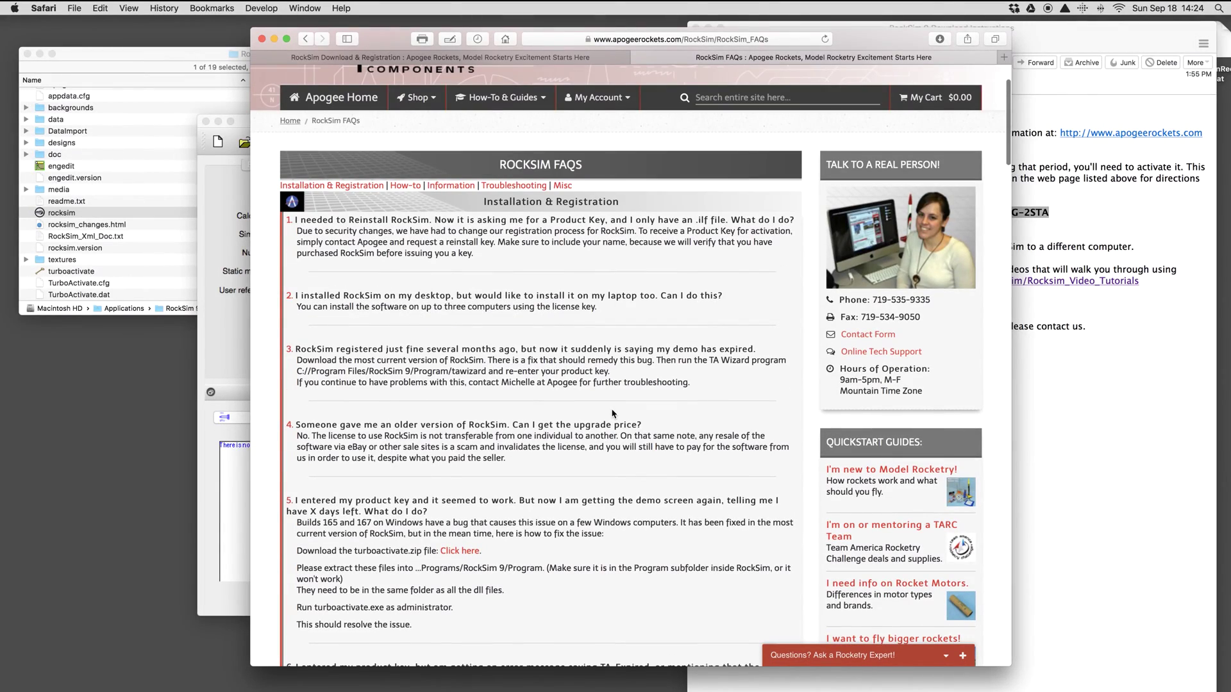
scroll(613, 410, "up", 2)
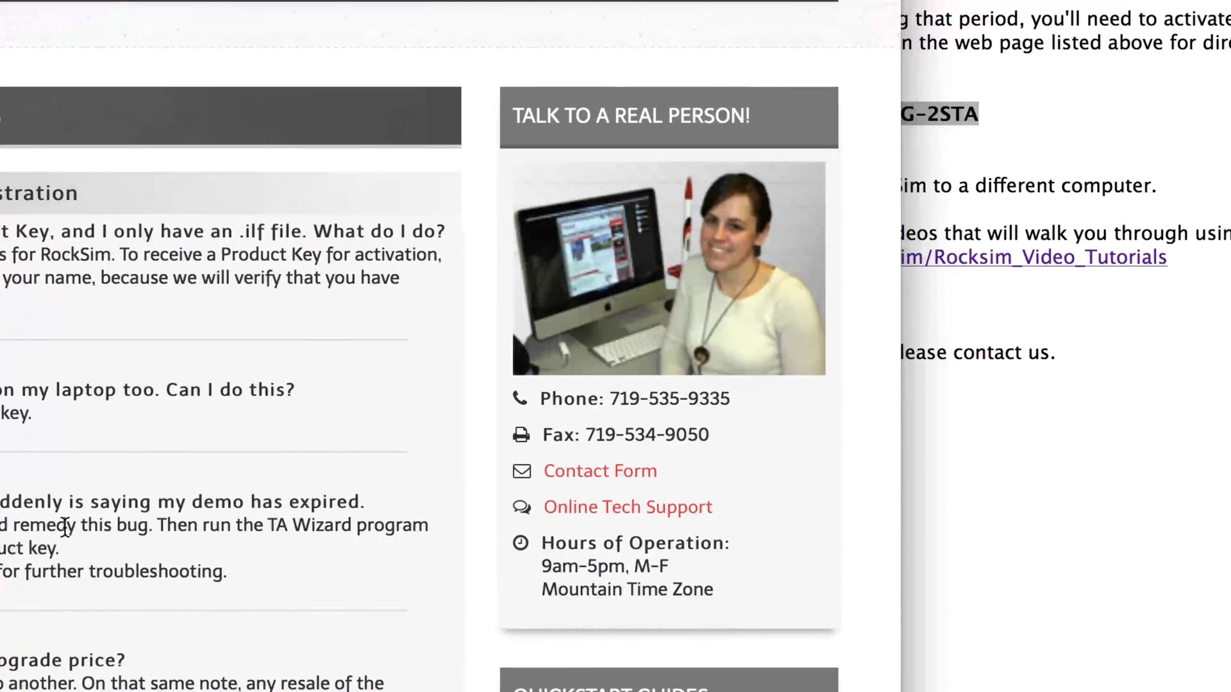
Step: Open the website's contact form and direct the message to RockSim Questions & Support (including keys)
left_click(595, 472)
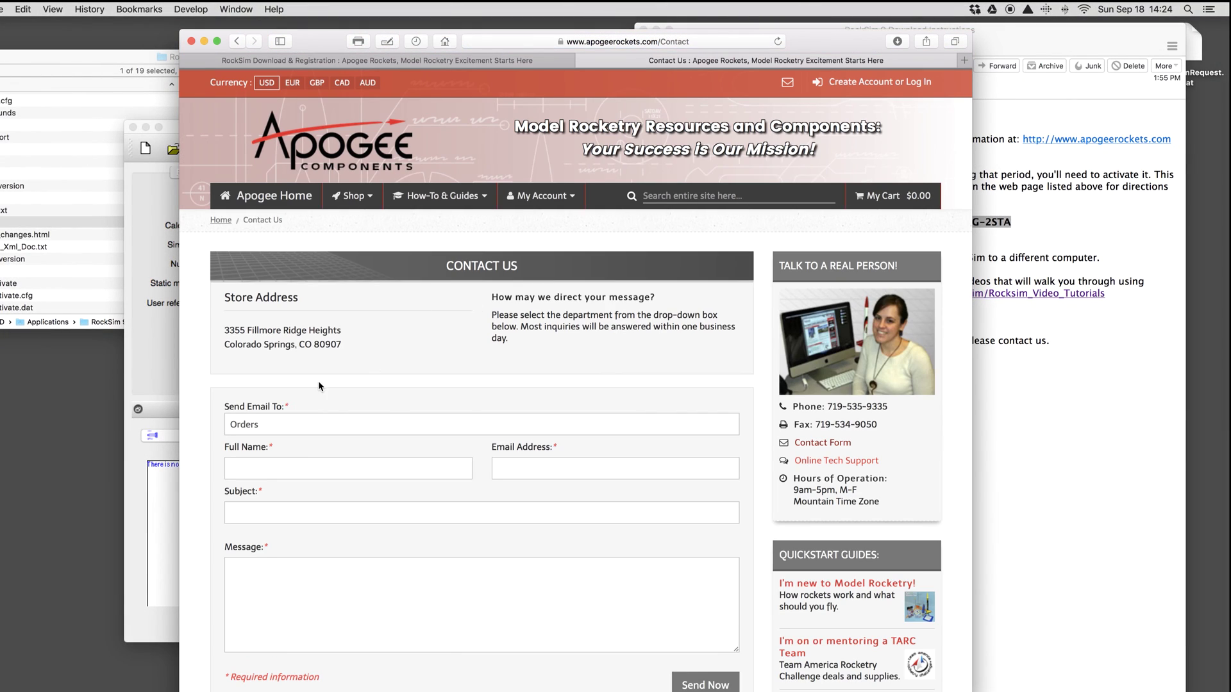
left_click(366, 433)
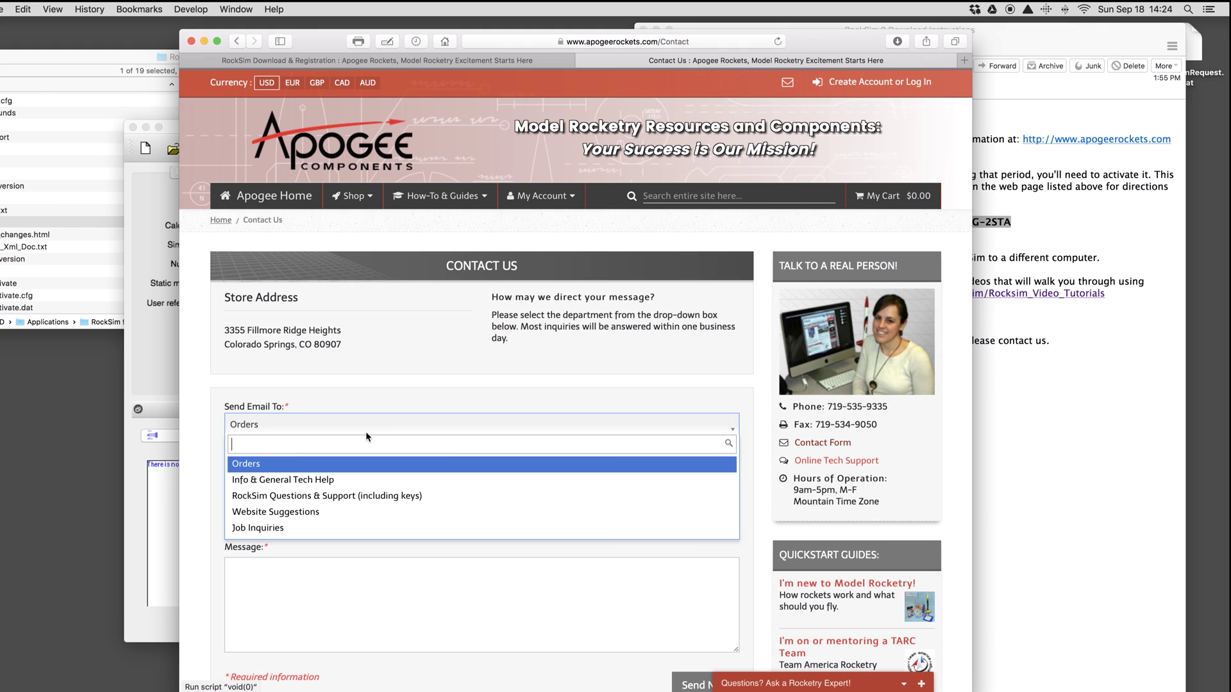
left_click(299, 495)
scroll(472, 447, "down", 3)
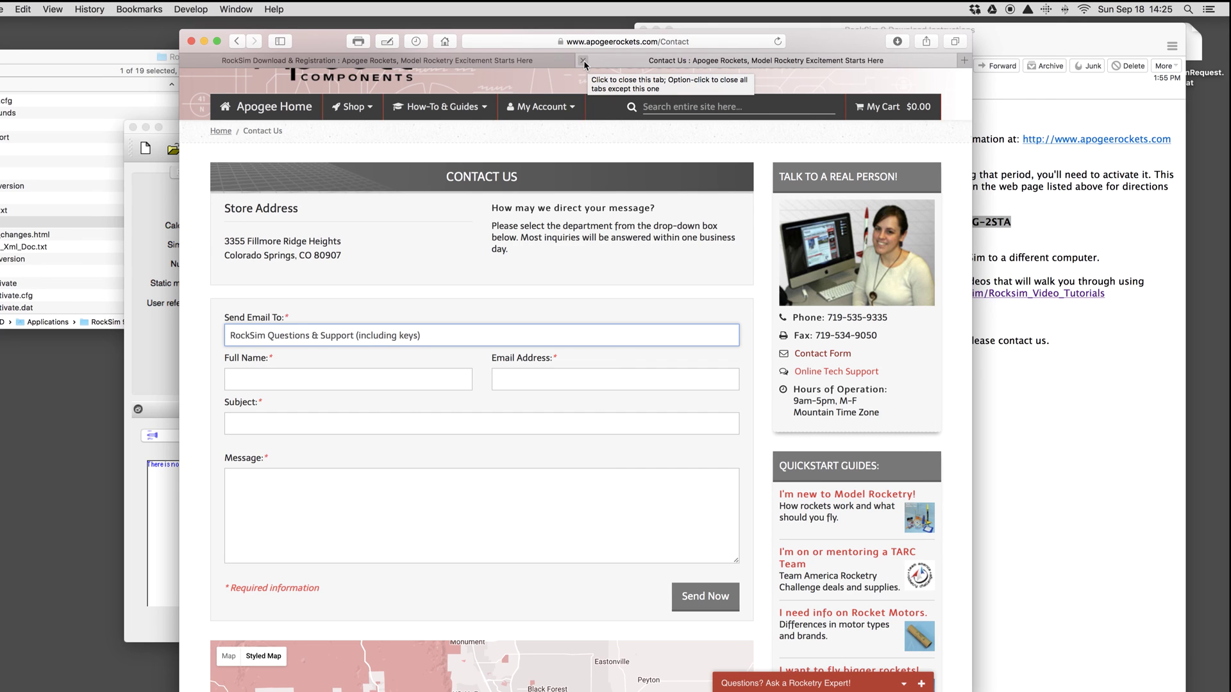
Step: Close the Contact Us page and minimize the browser window to return to the RockSim 9 Download Instructions email
left_click(584, 61)
left_click_drag(842, 37, 889, 92)
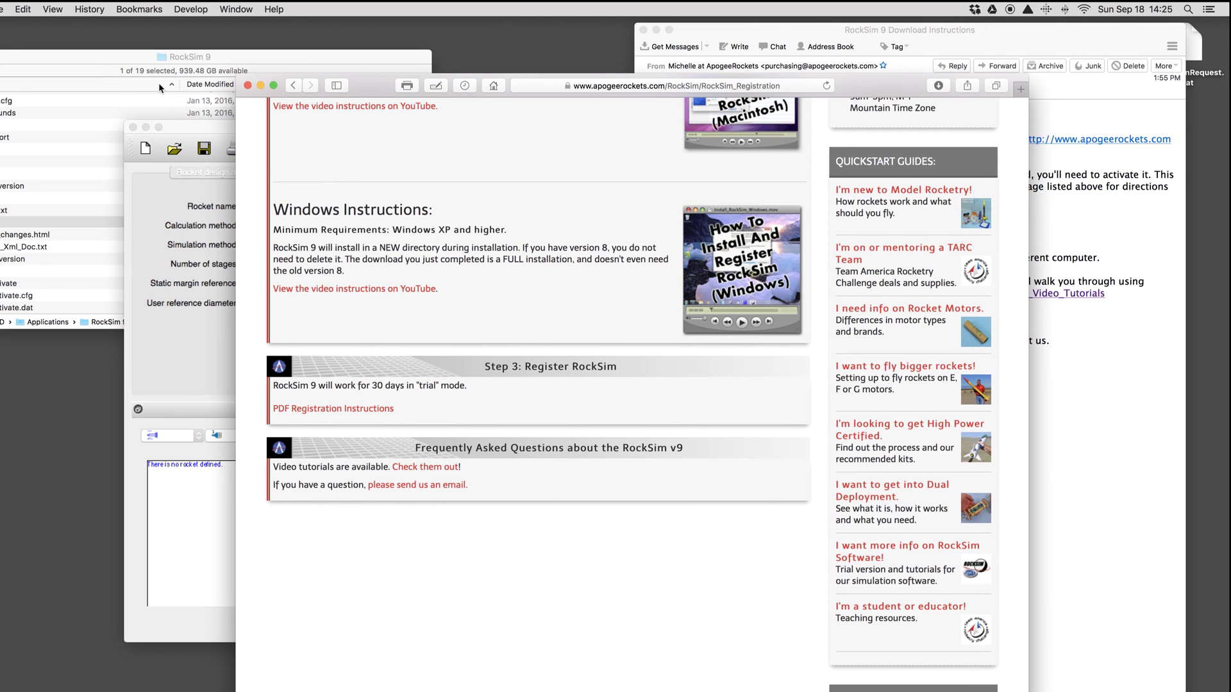
left_click(261, 87)
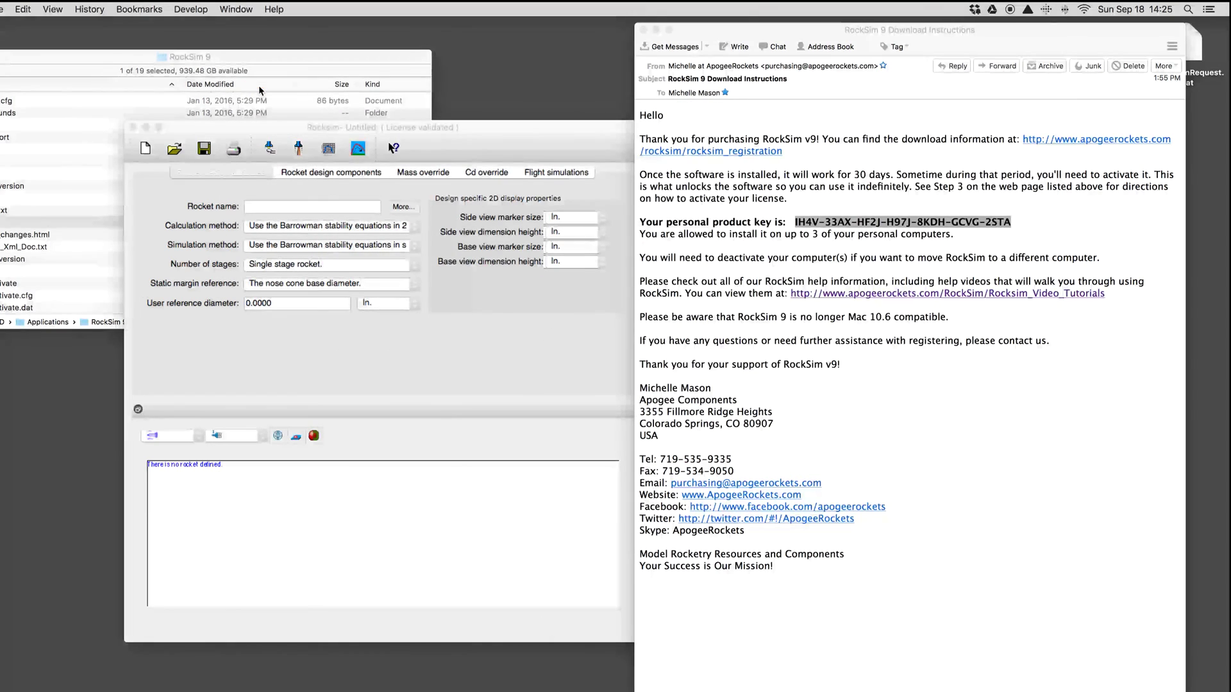
left_click(830, 340)
left_click(979, 218)
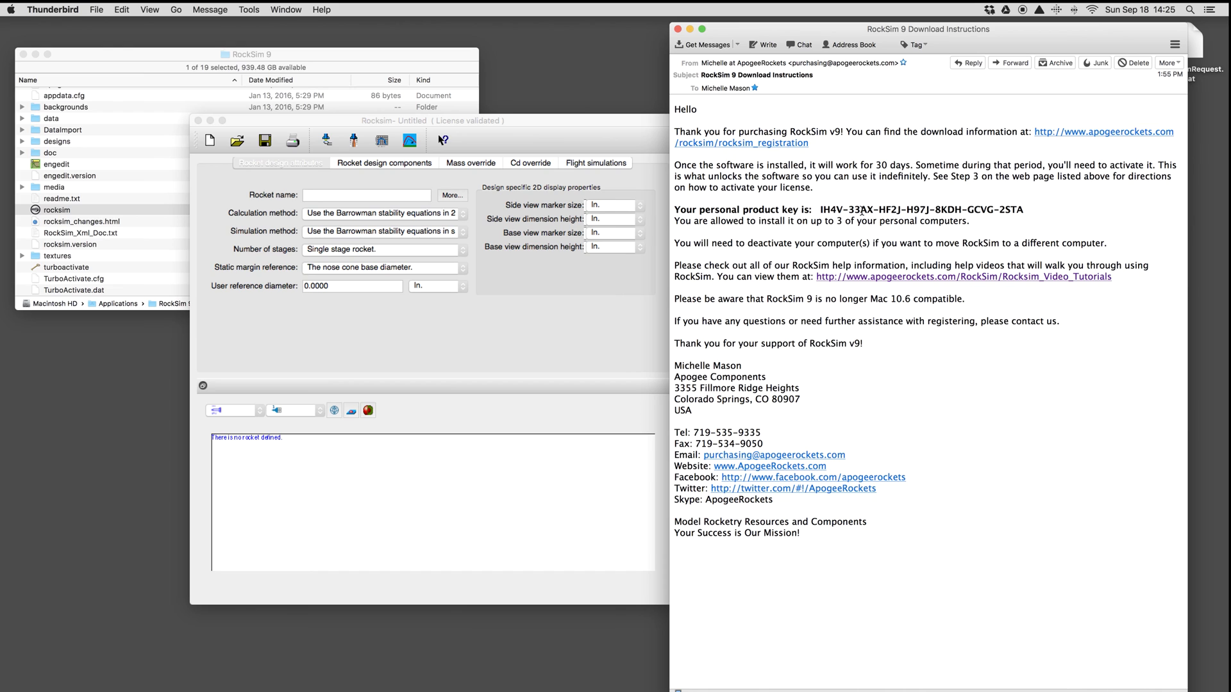
mouse_move(801, 686)
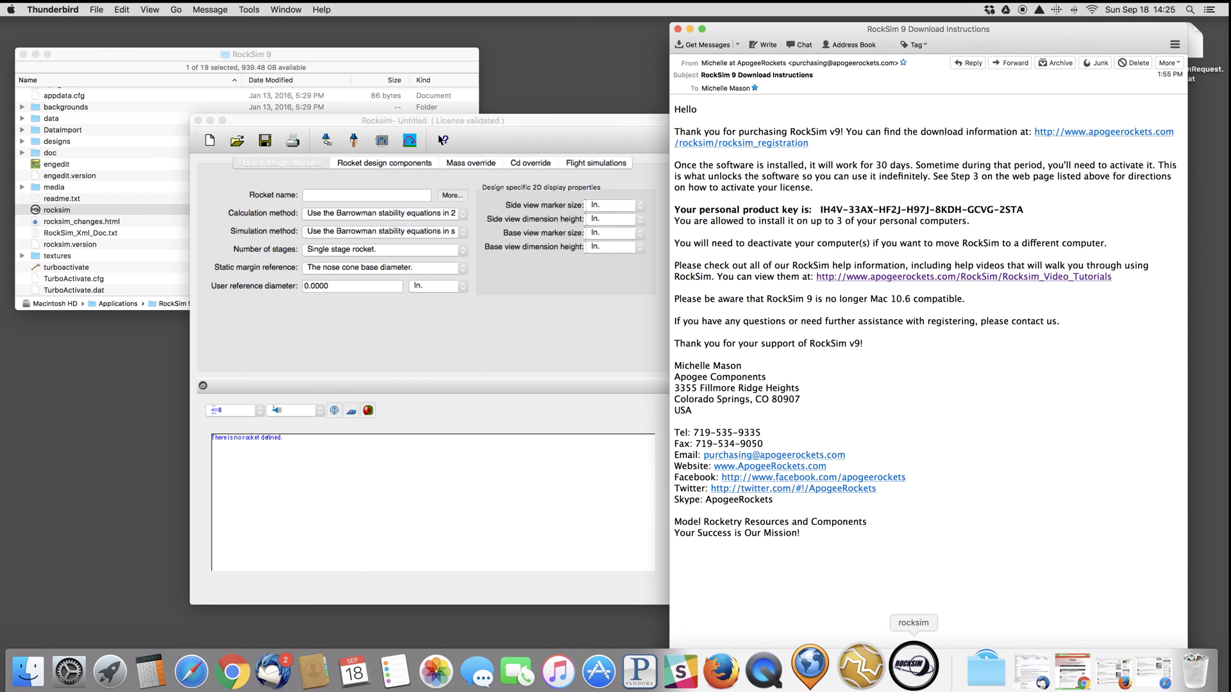